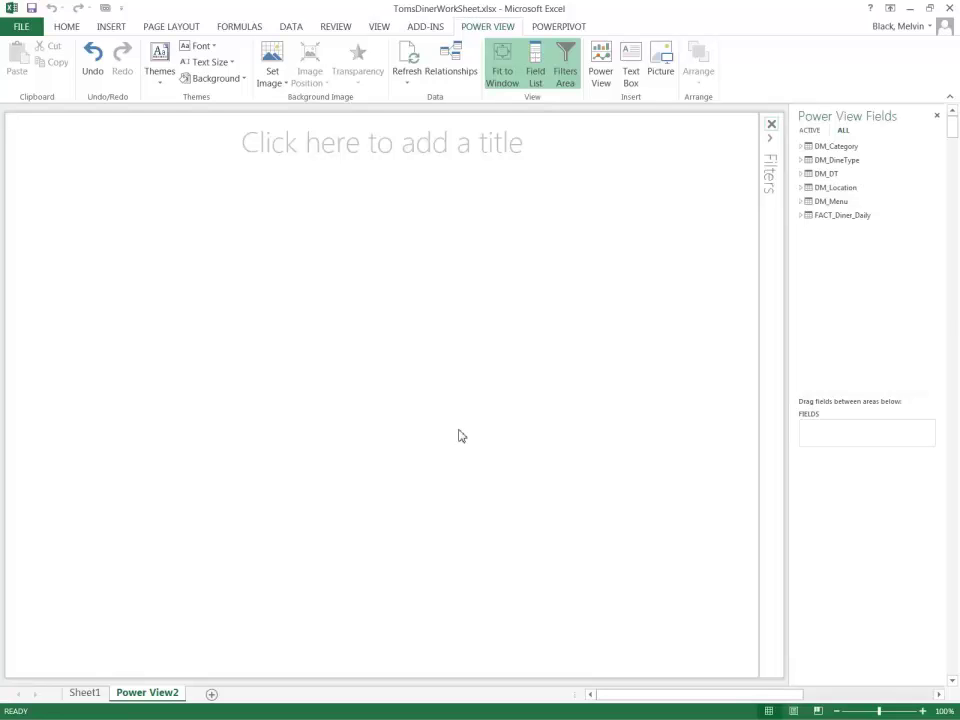
Add the Sales field from FACT_Diner_Daily to the report as a map and enlarge it to fill most of the canvas.
click(802, 216)
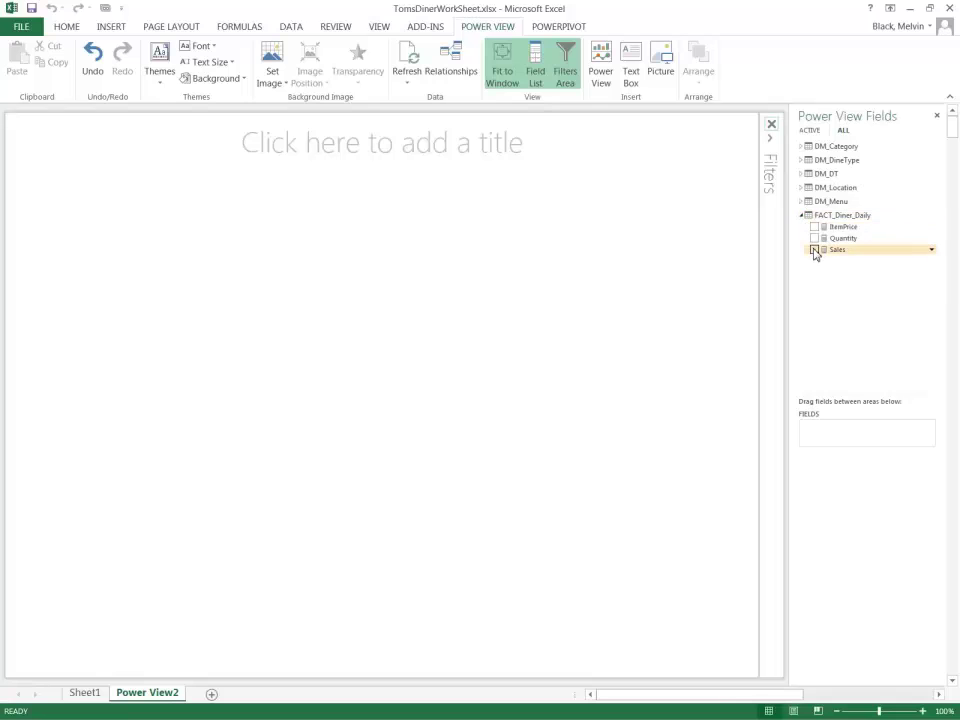
click(814, 249)
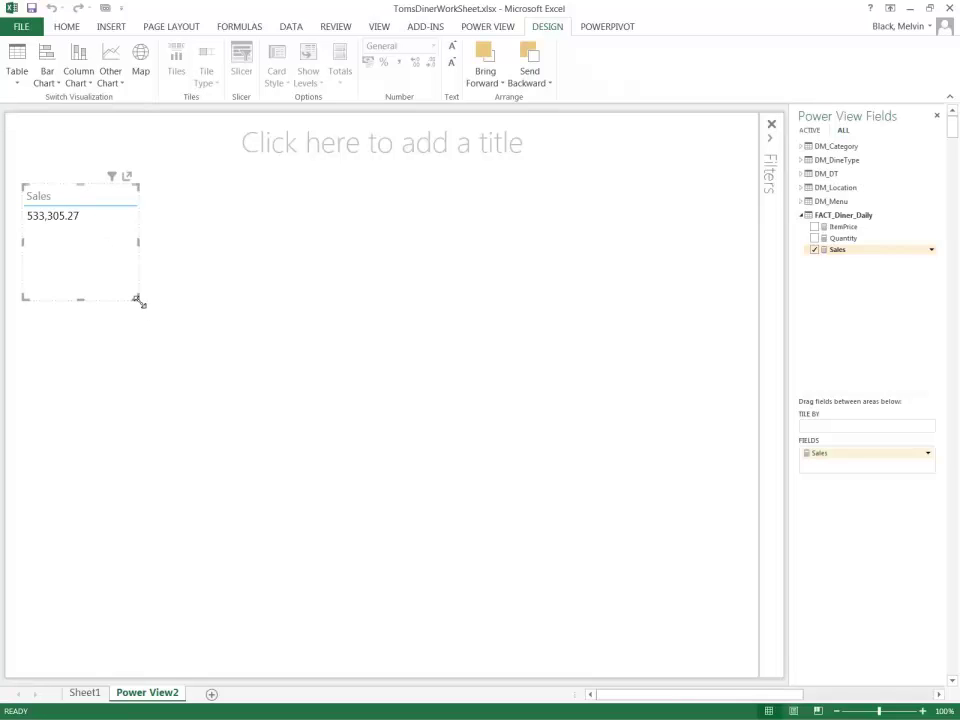
drag(141, 300, 654, 533)
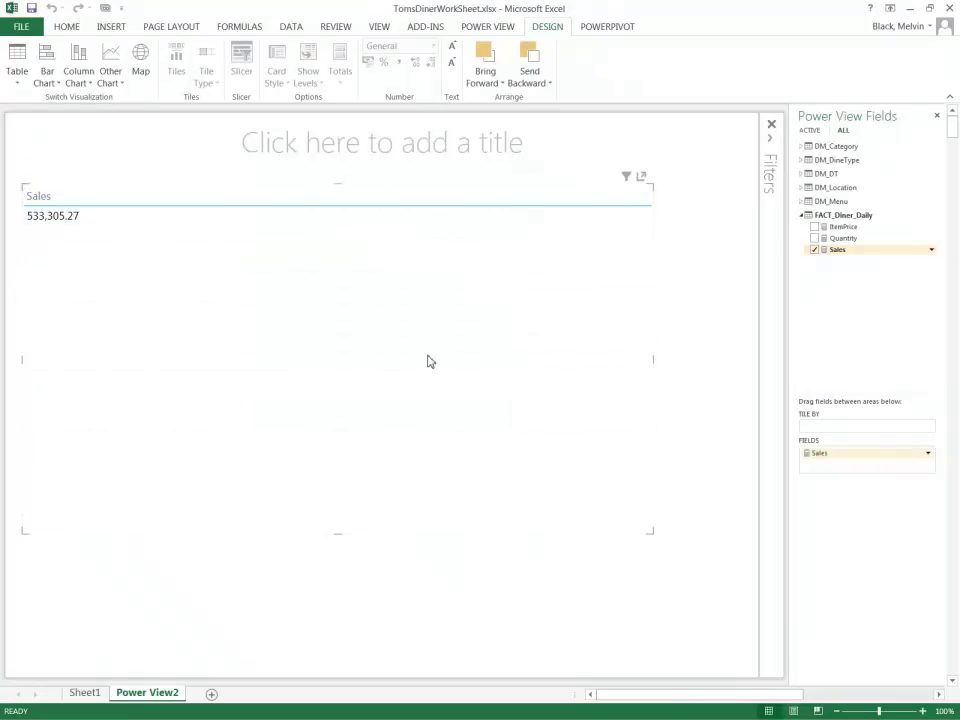
click(141, 76)
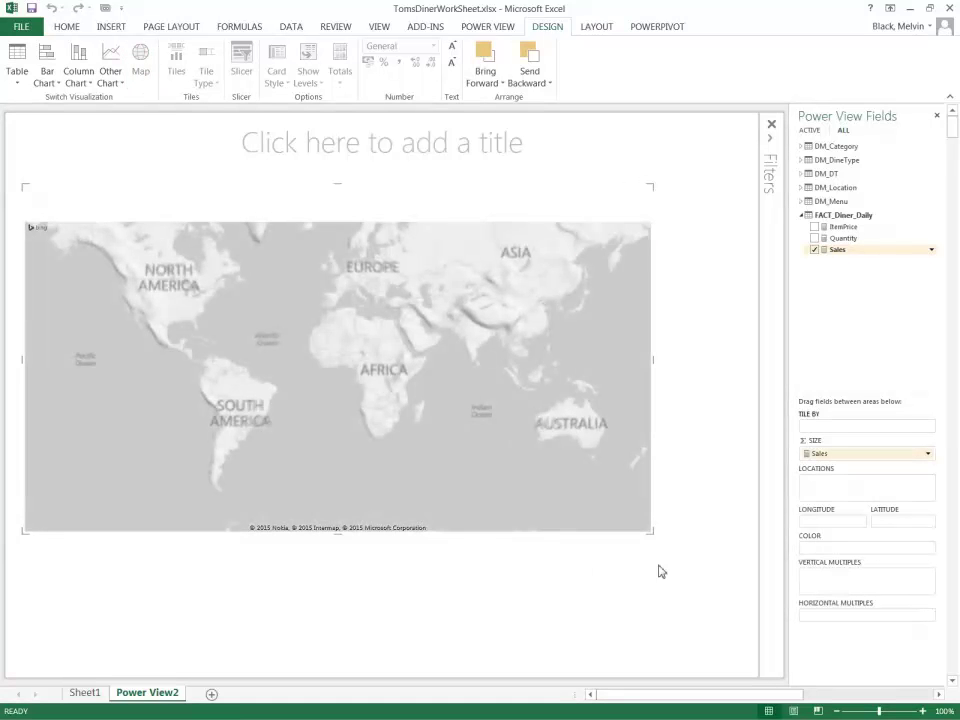
drag(651, 531, 726, 619)
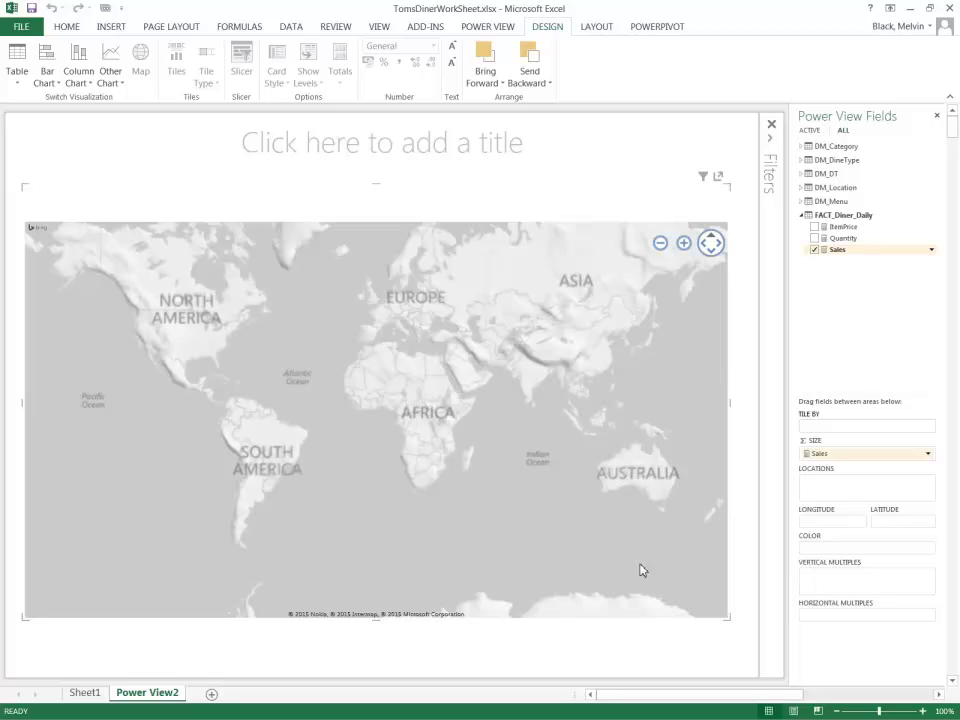
Plot the map by DM_Location, using Address as the location, Lat as latitude and Lon as longitude.
click(802, 188)
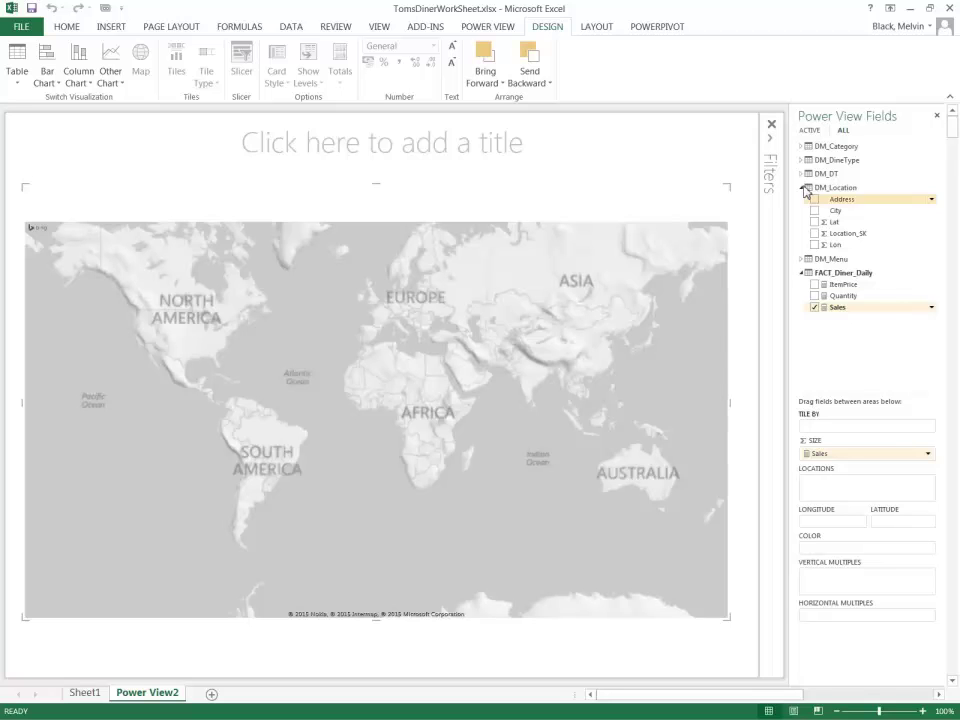
drag(813, 210, 816, 214)
click(814, 200)
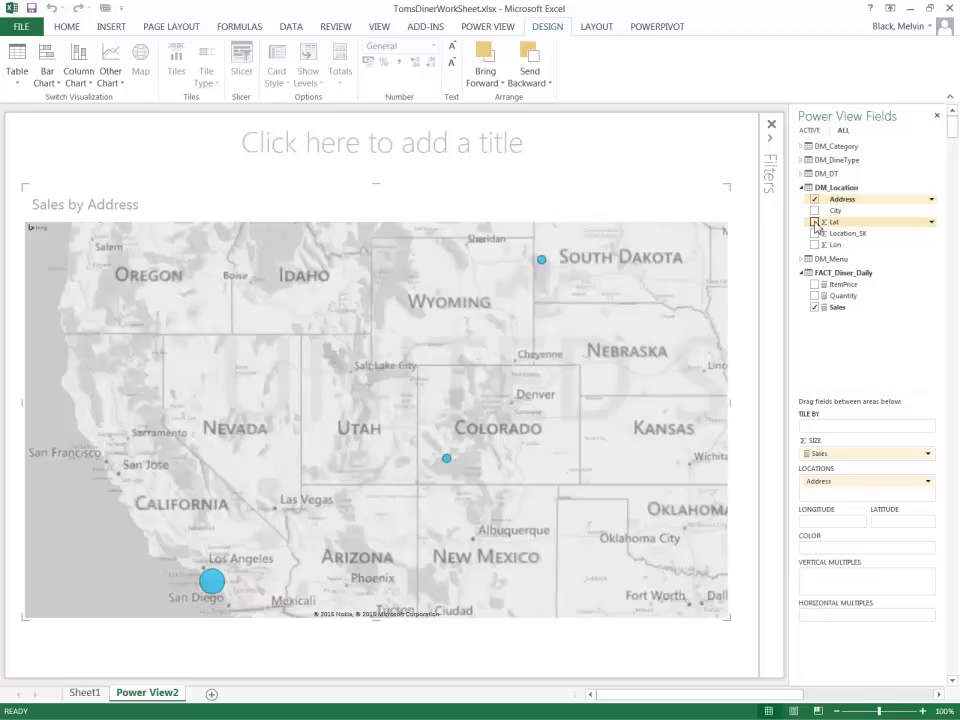
drag(831, 228, 884, 529)
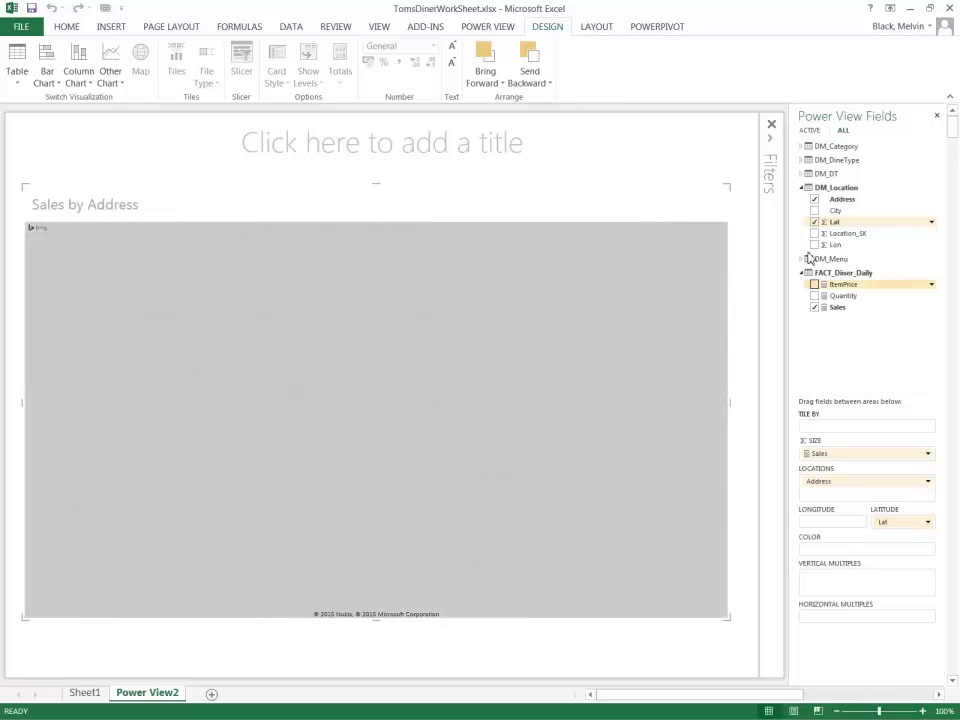
drag(838, 245, 829, 522)
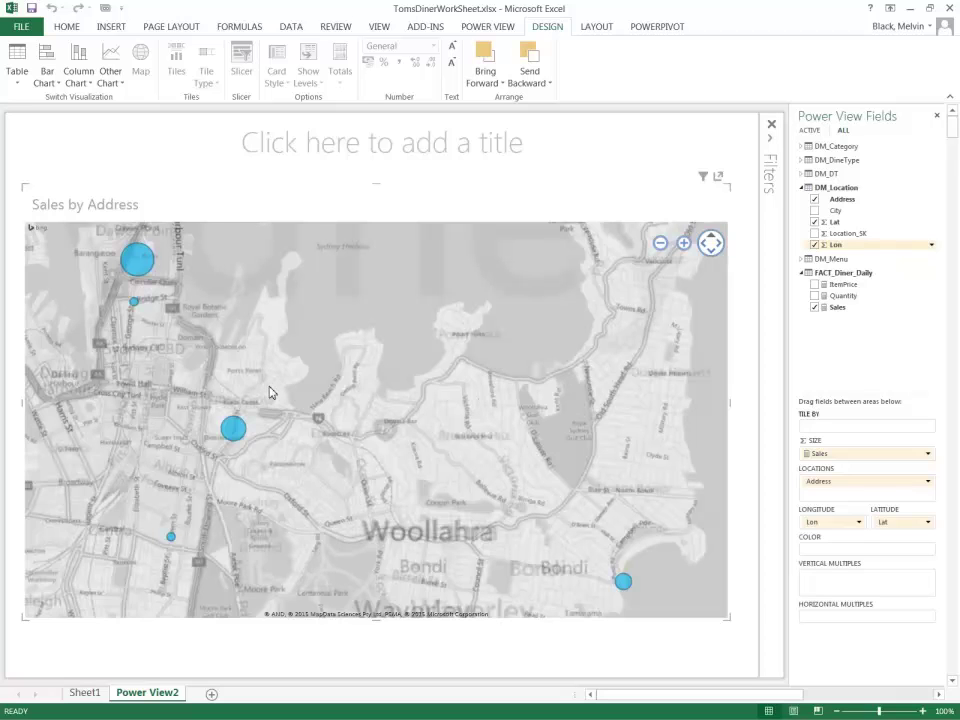
mouse_move(620, 584)
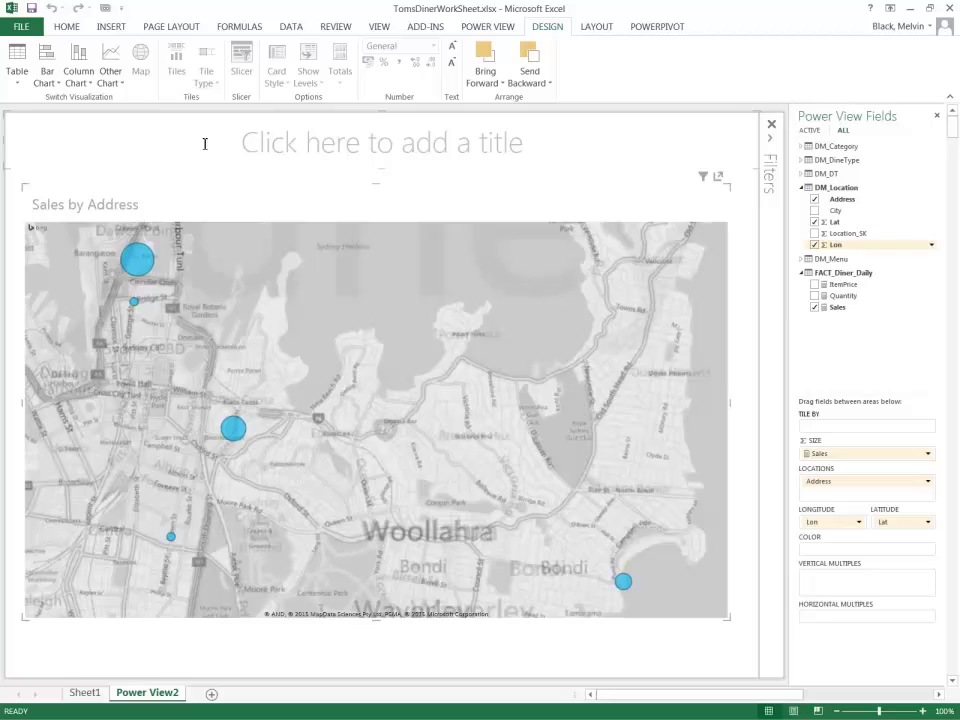
Try the Road Map and Grayscale Aerial backgrounds on the sales map.
click(597, 27)
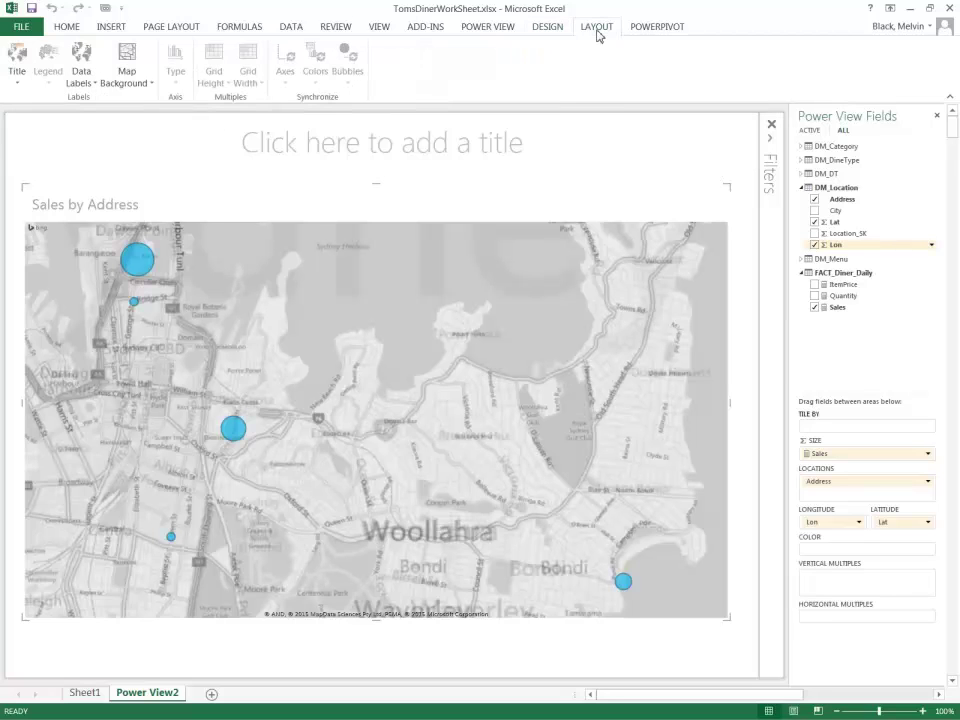
click(147, 89)
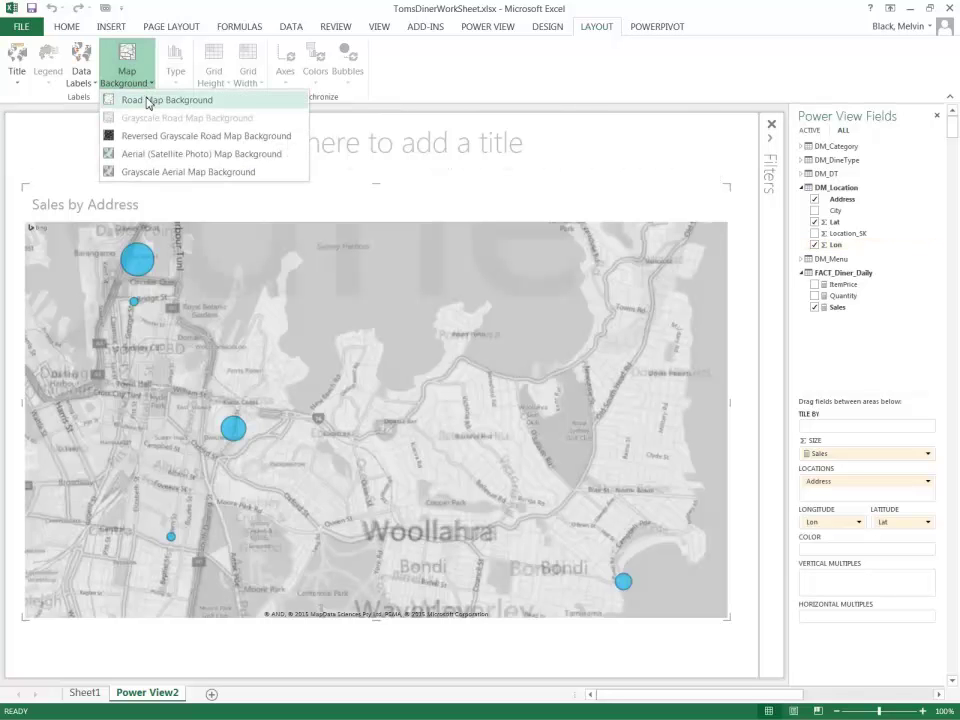
click(145, 100)
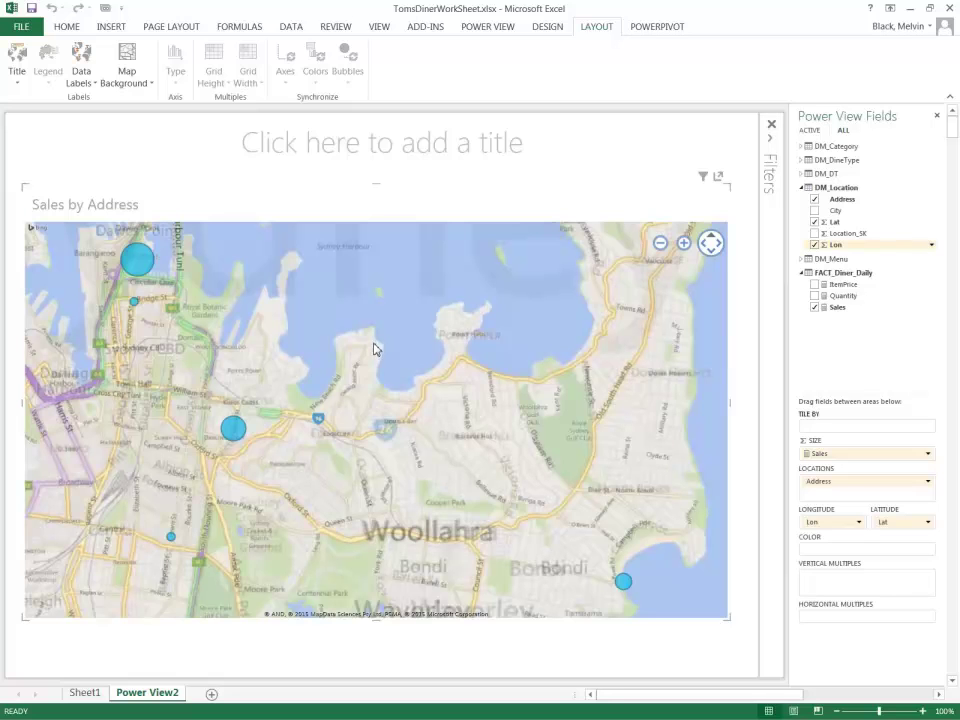
click(152, 94)
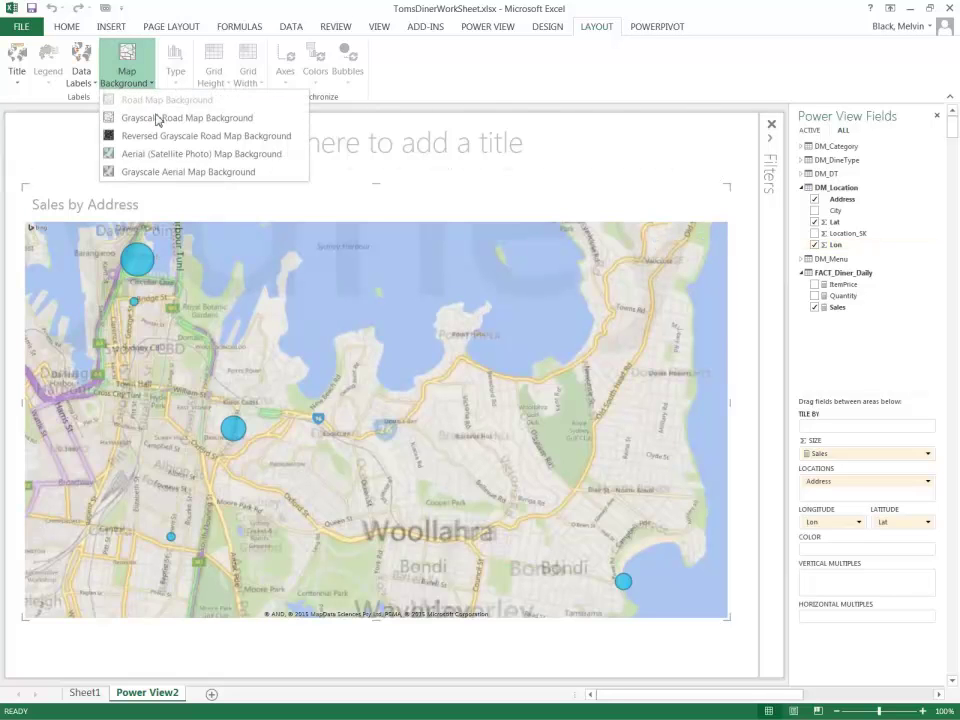
click(156, 172)
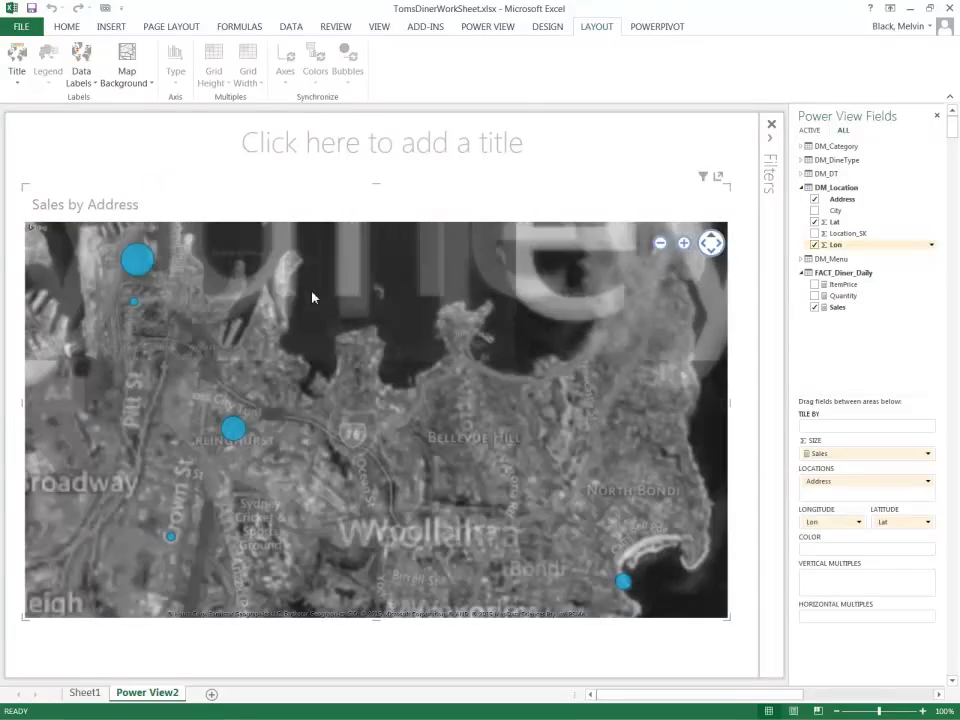
Try the Aerial (Satellite Photo) background on the sales map and inspect the bubbles around Darlinghurst at different scales.
click(153, 92)
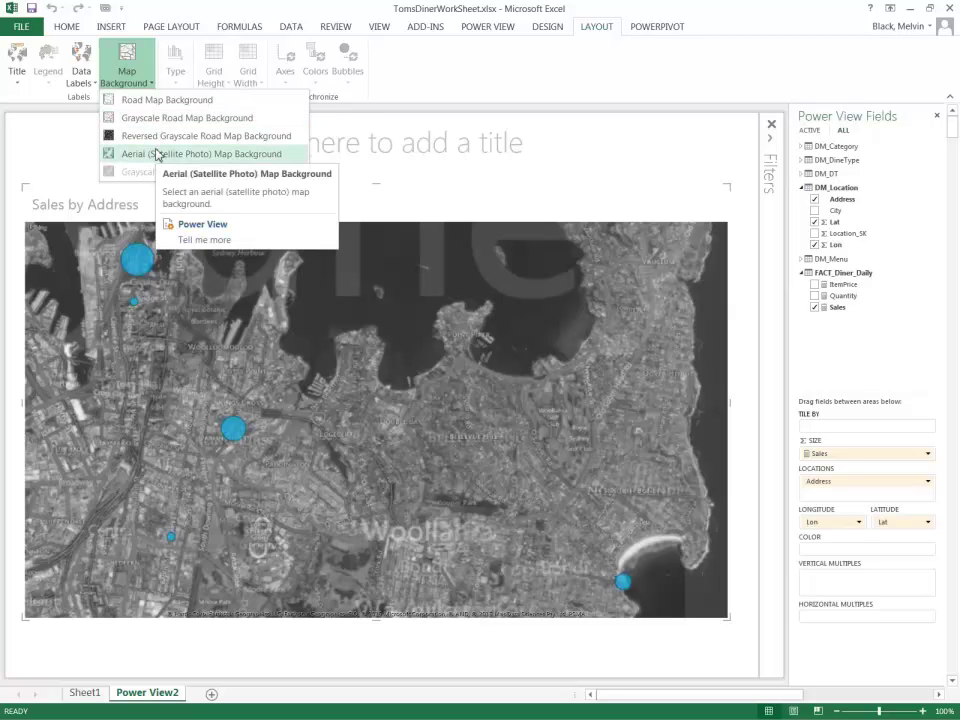
click(156, 155)
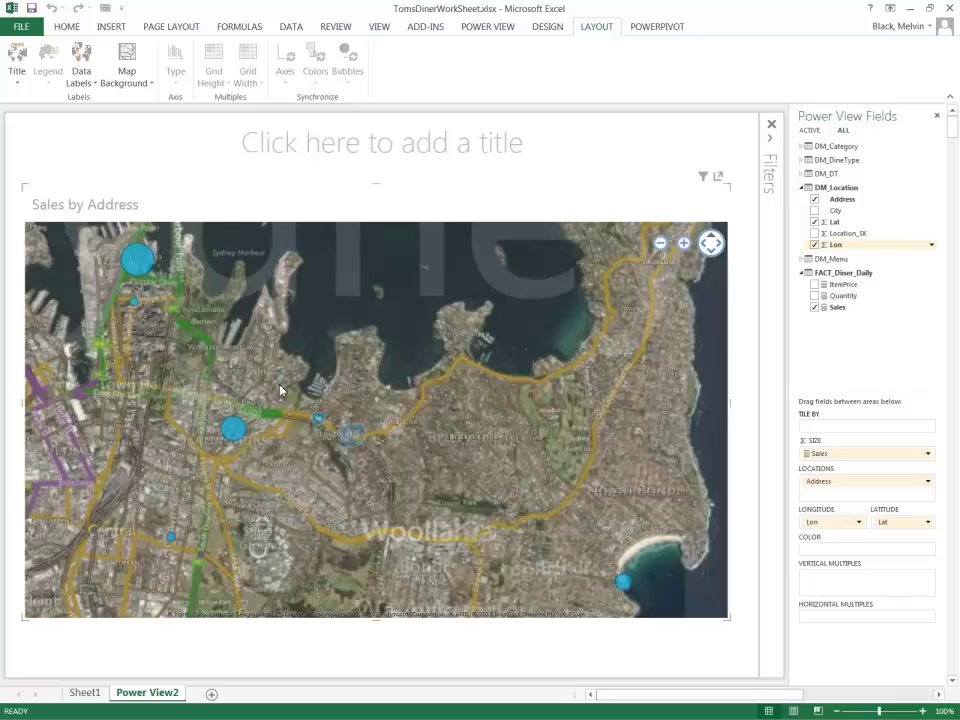
scroll(282, 386, up, 1)
scroll(282, 390, up, 2)
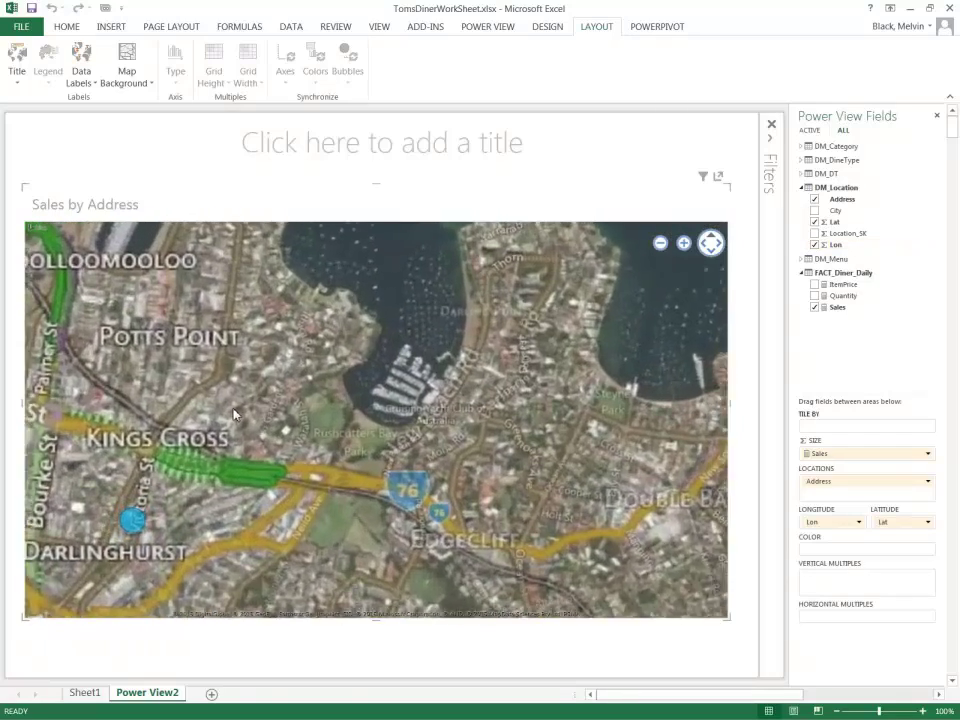
scroll(242, 413, down, 1)
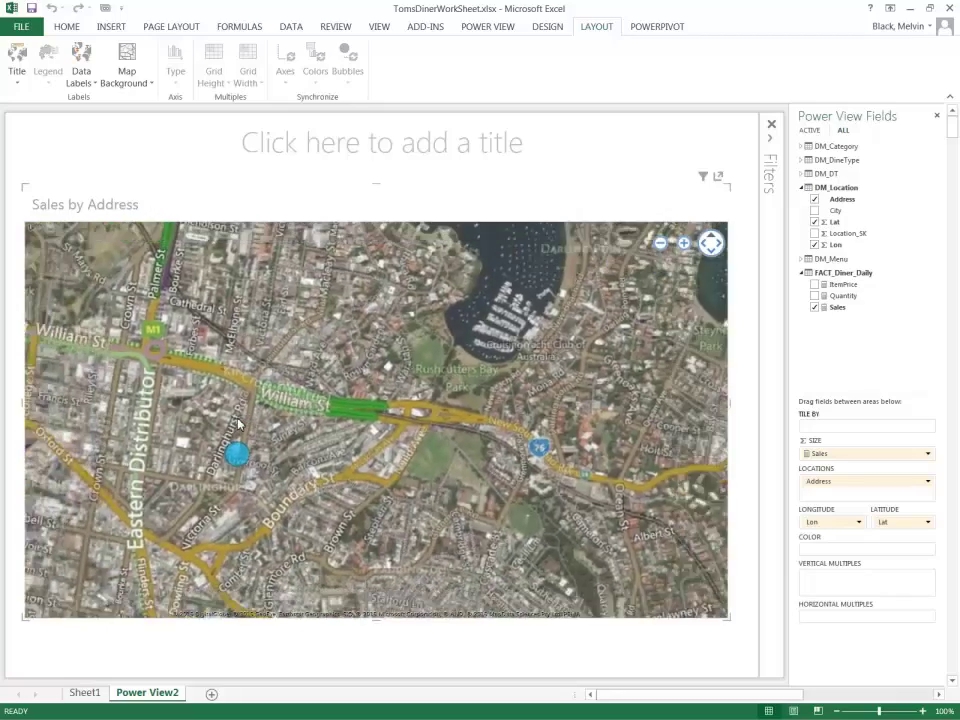
scroll(242, 410, down, 2)
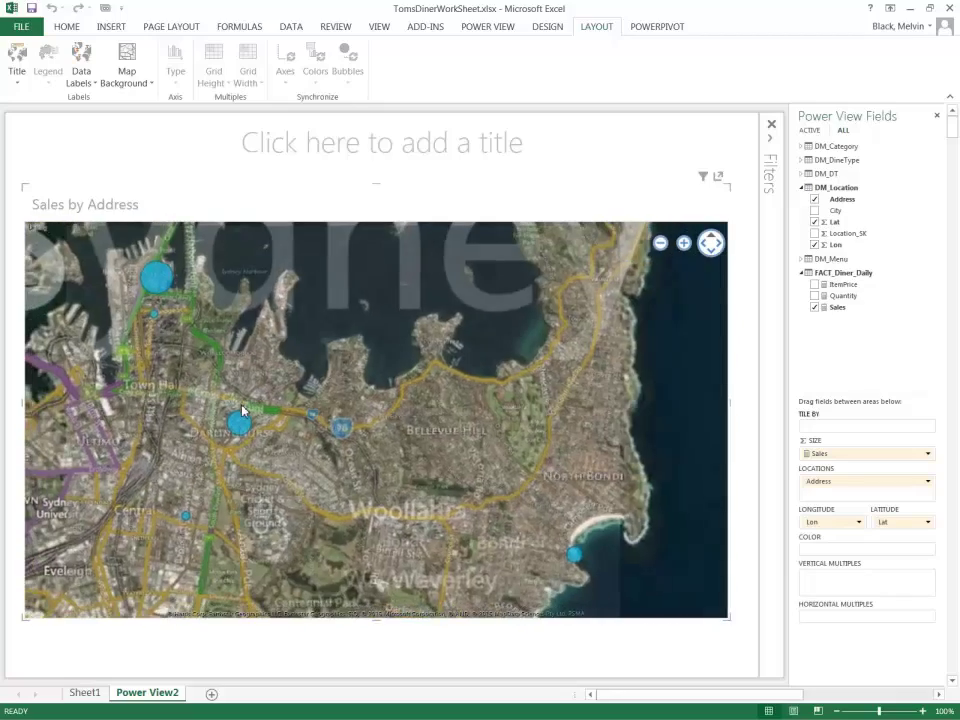
scroll(236, 398, up, 1)
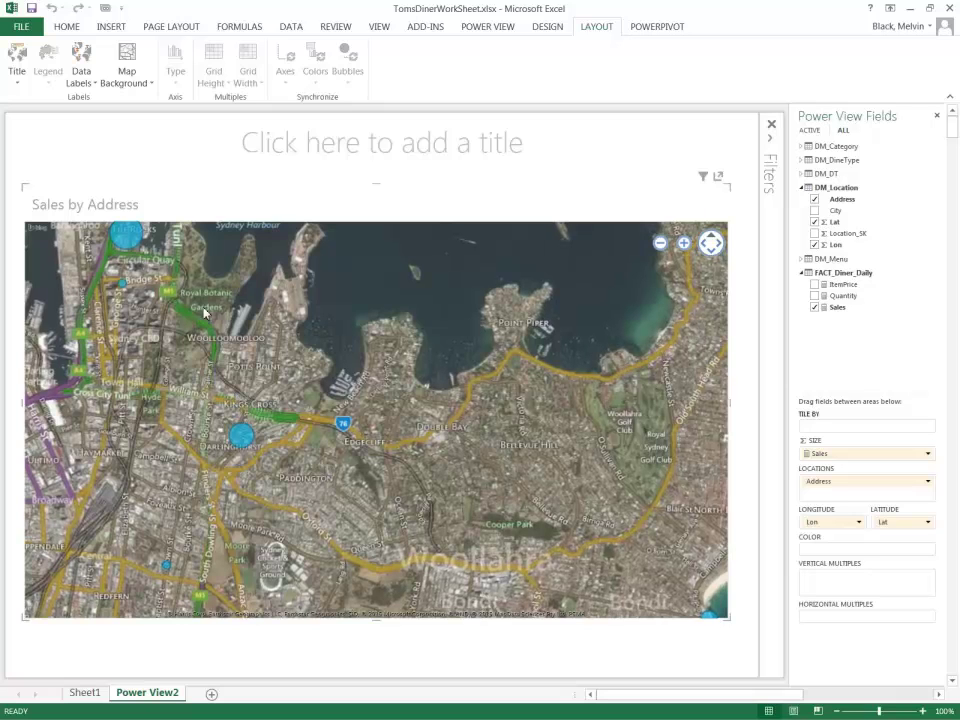
click(129, 93)
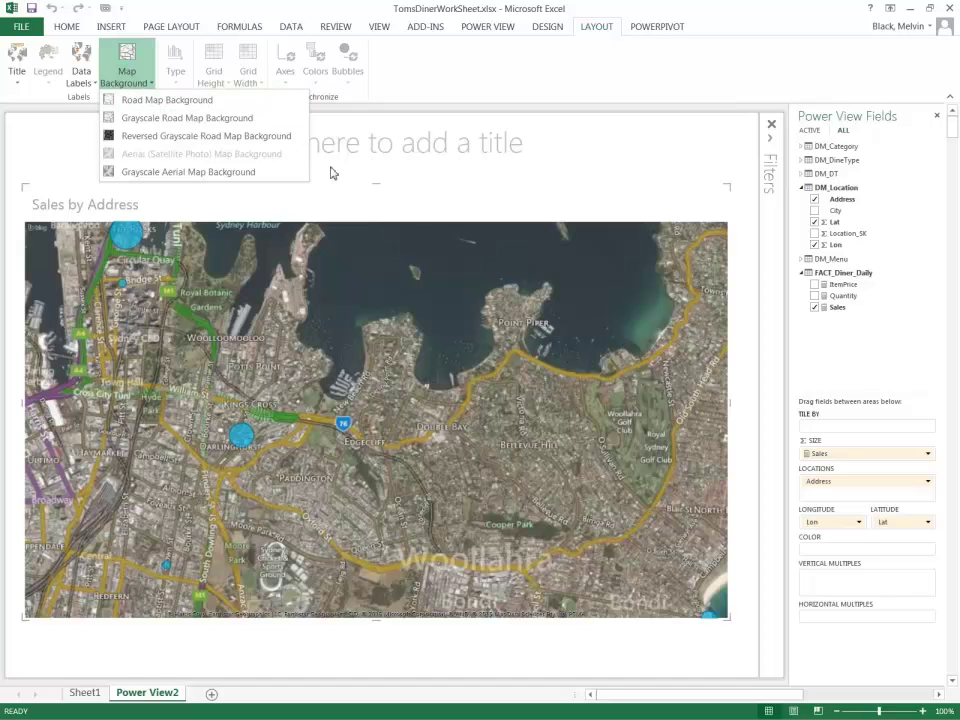
click(62, 131)
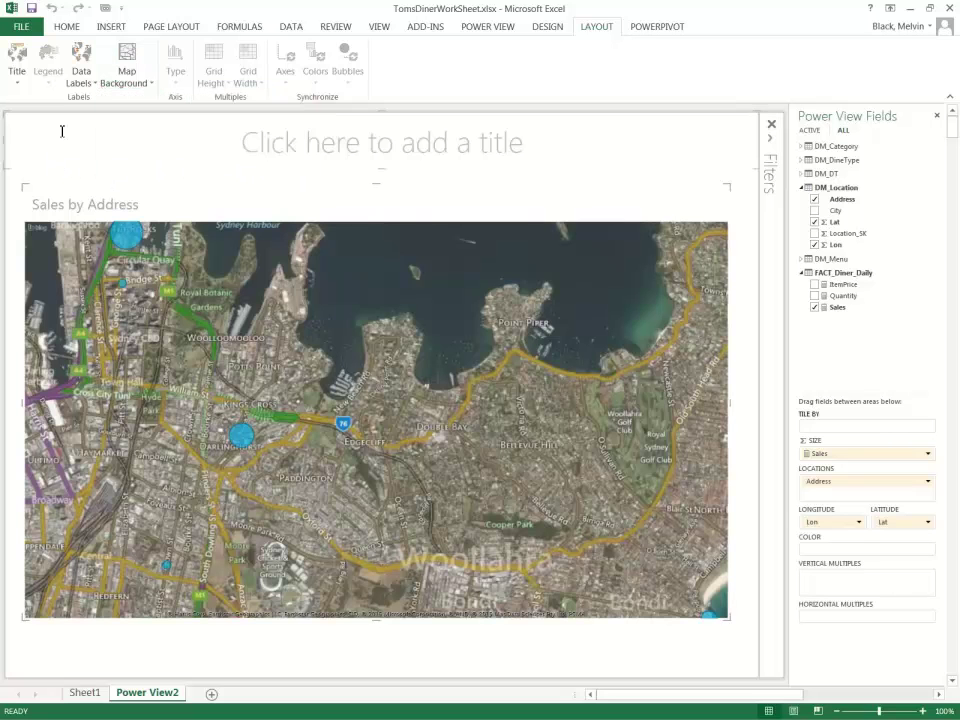
Show the map's data labels to the left of the bubbles and set the background to Road Map.
click(80, 74)
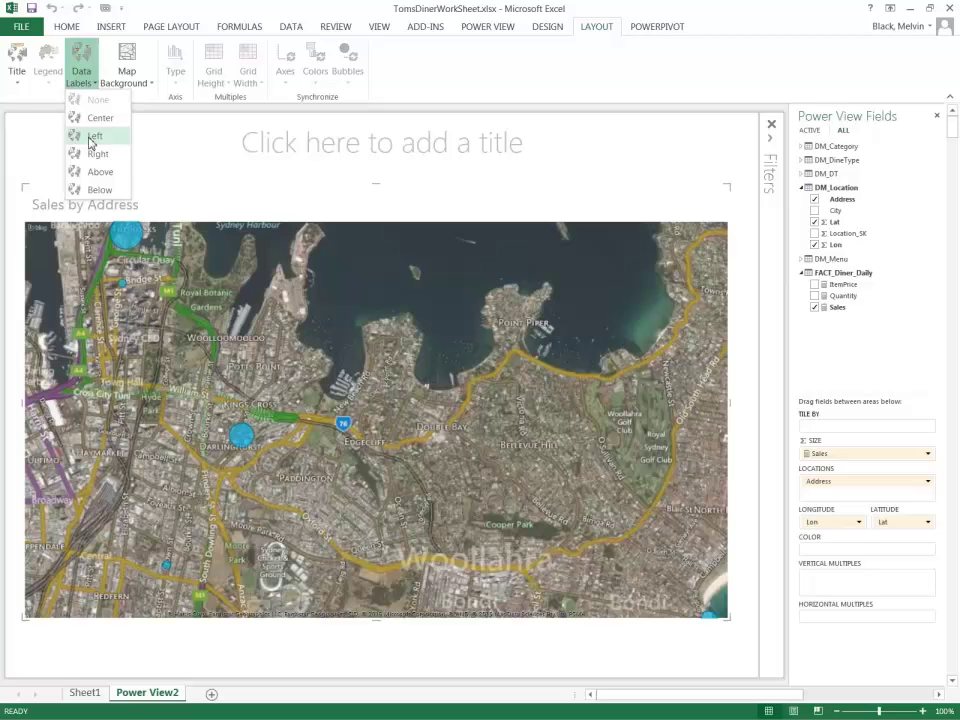
click(92, 136)
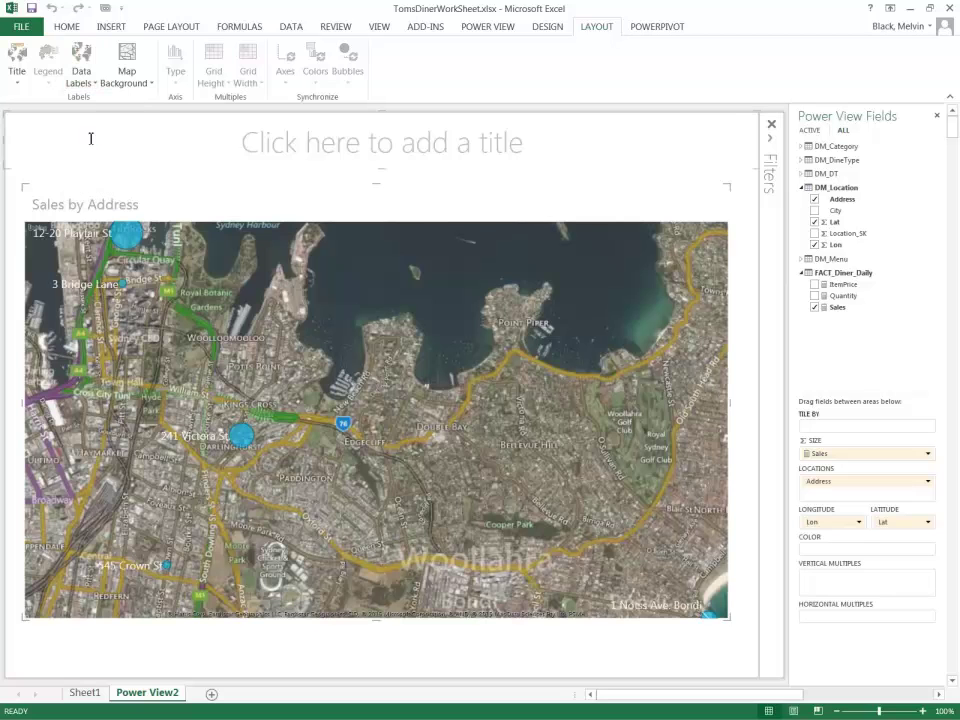
click(126, 76)
click(141, 100)
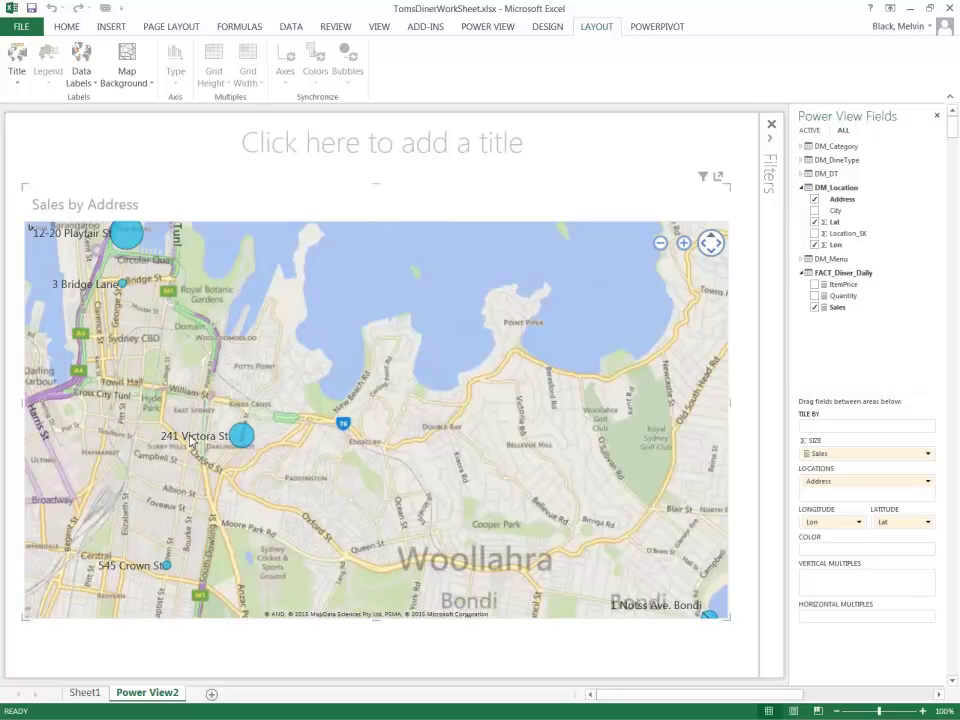
mouse_move(242, 437)
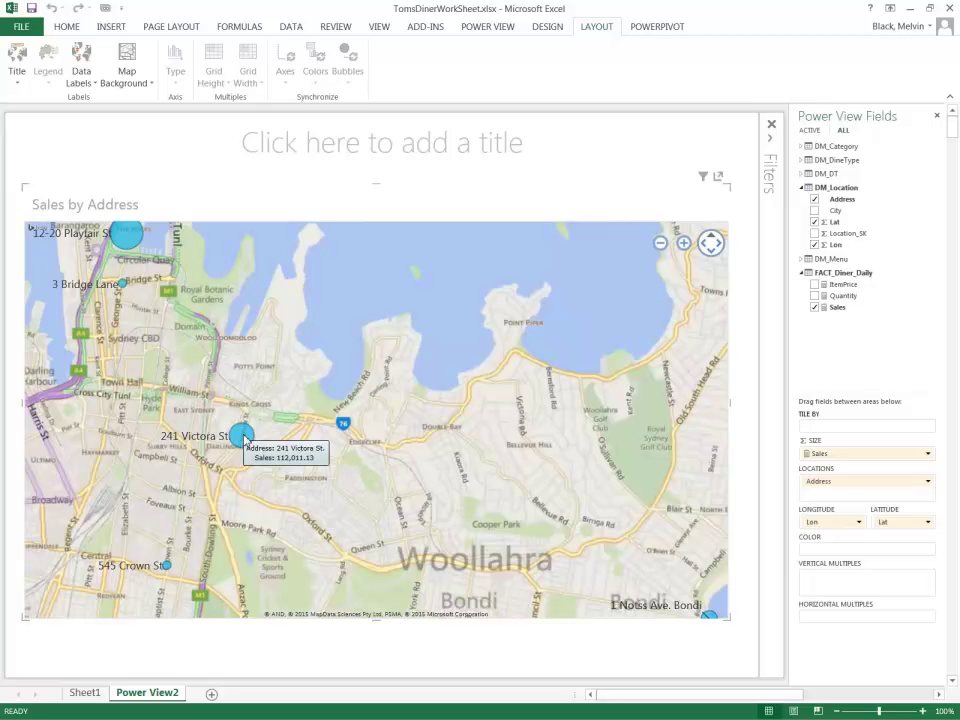
scroll(250, 430, down, 2)
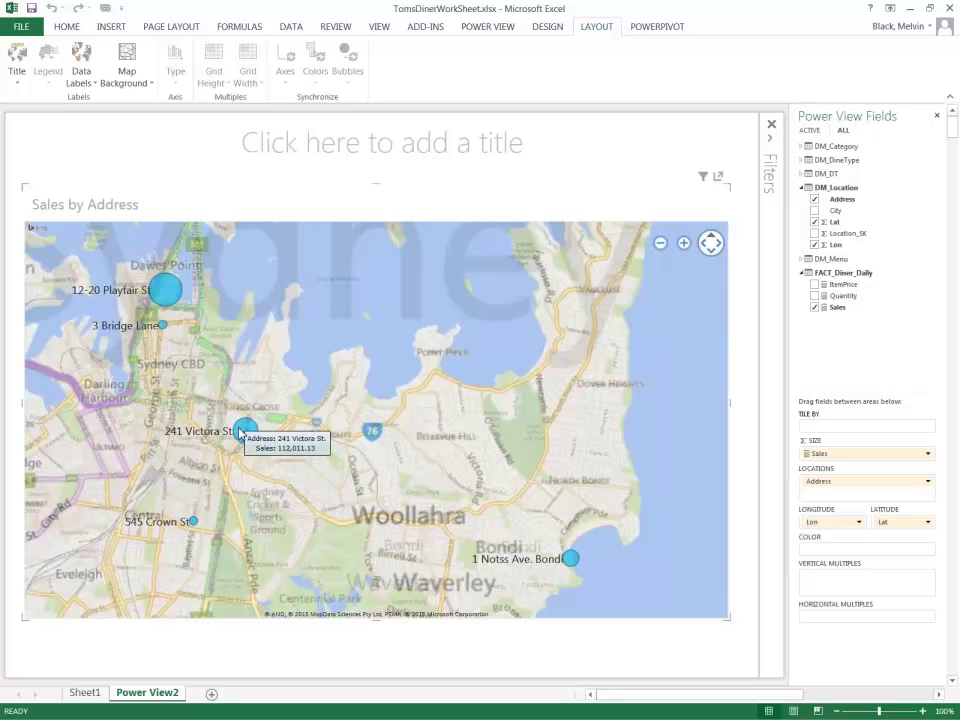
Colour the map bubbles by the DineType field from DM_DineType.
click(802, 160)
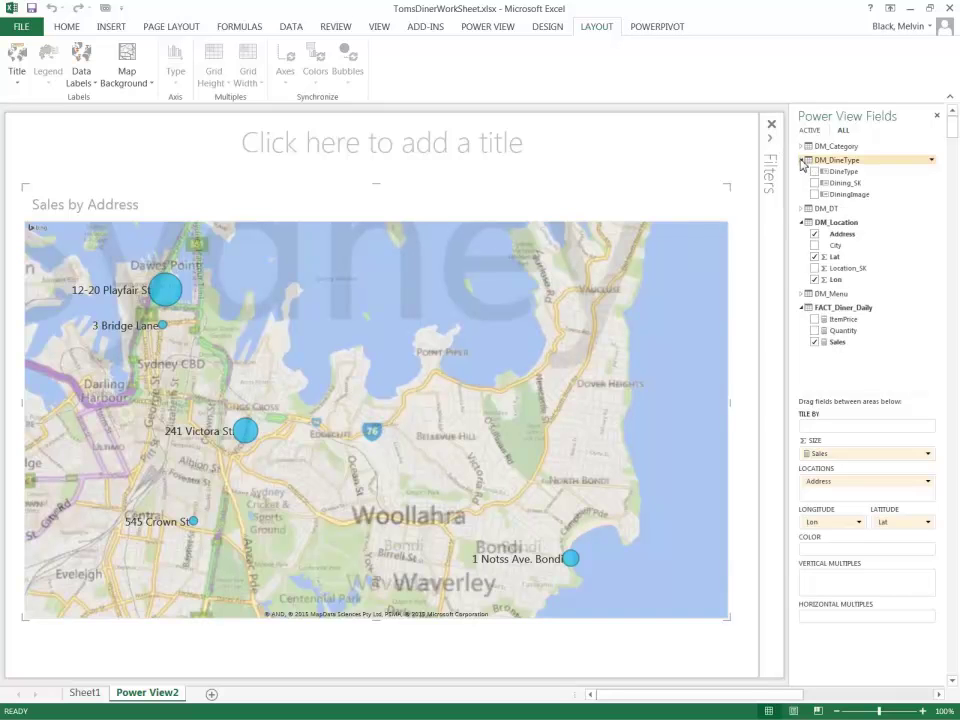
drag(836, 176, 831, 551)
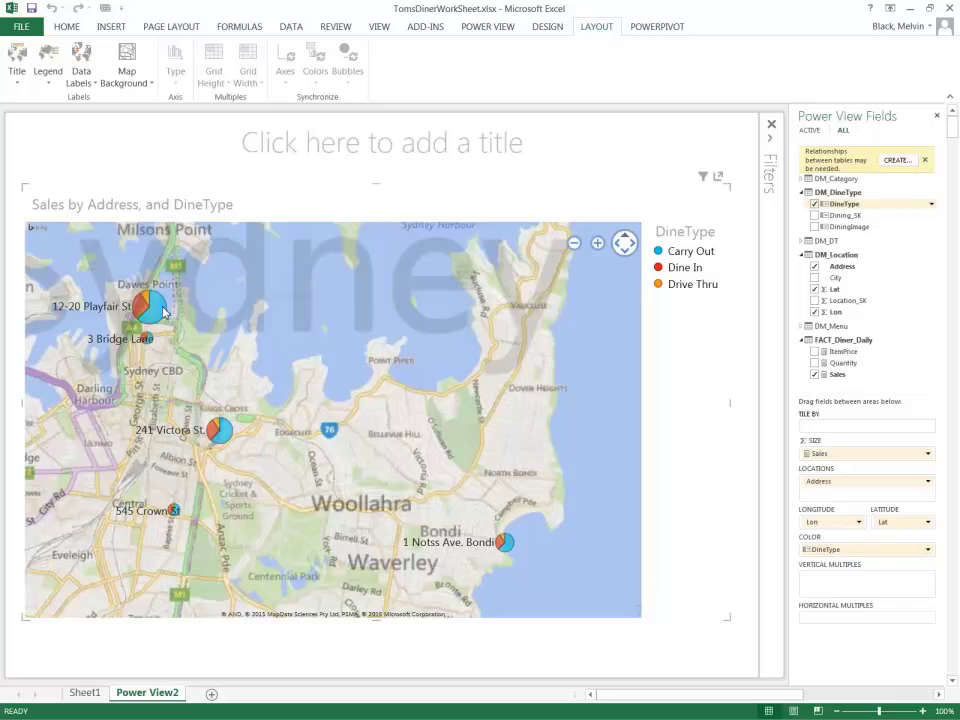
mouse_move(163, 307)
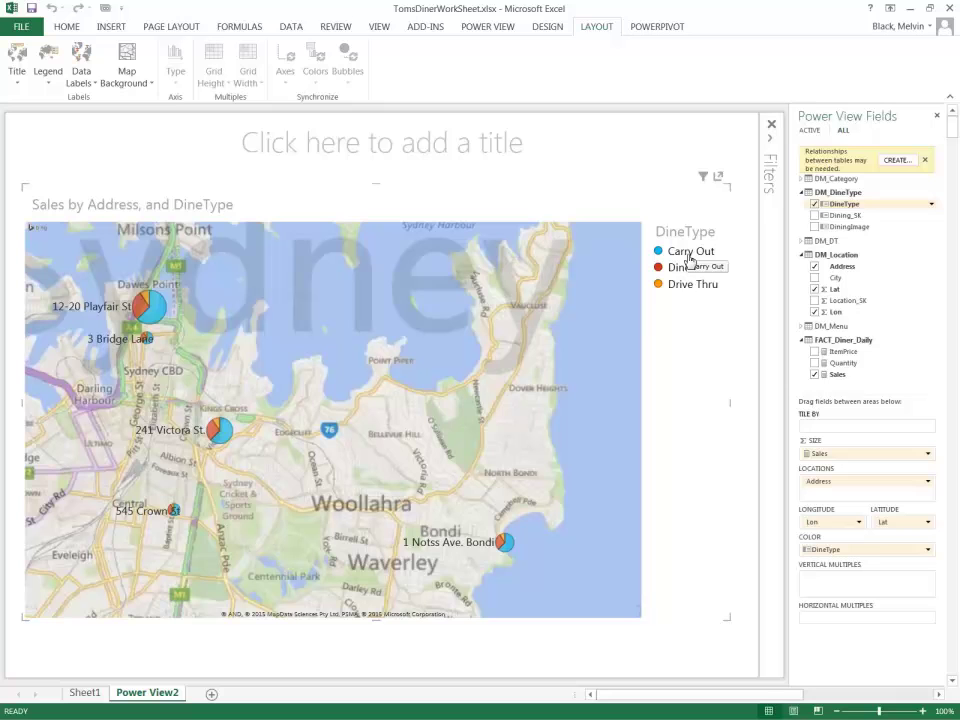
Try the DineType legend at the left of the map and settle on showing it at the bottom.
click(50, 87)
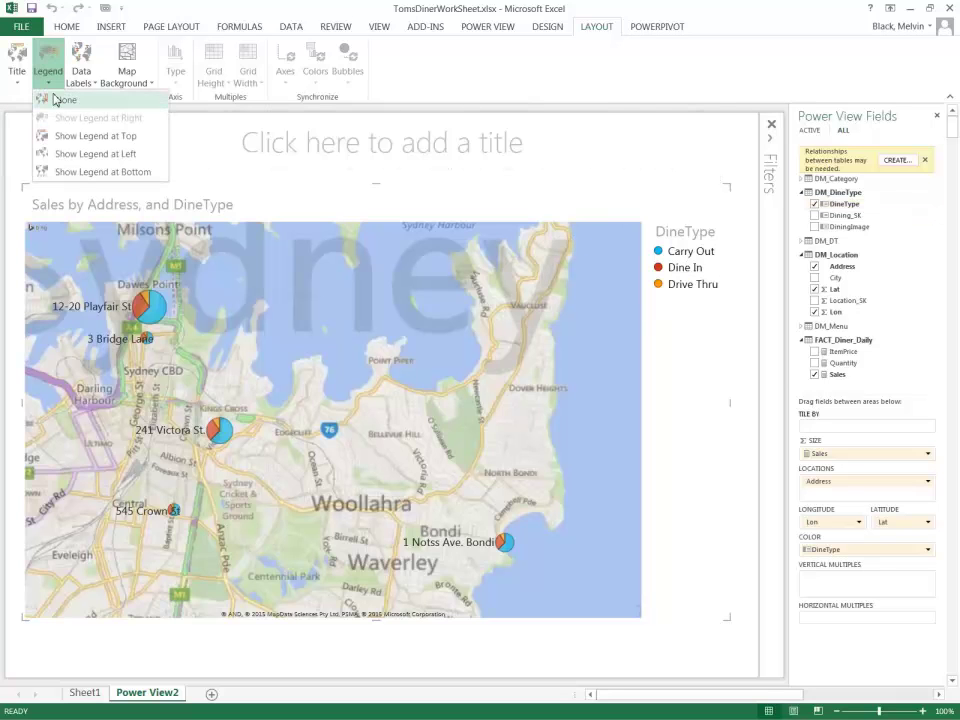
click(61, 153)
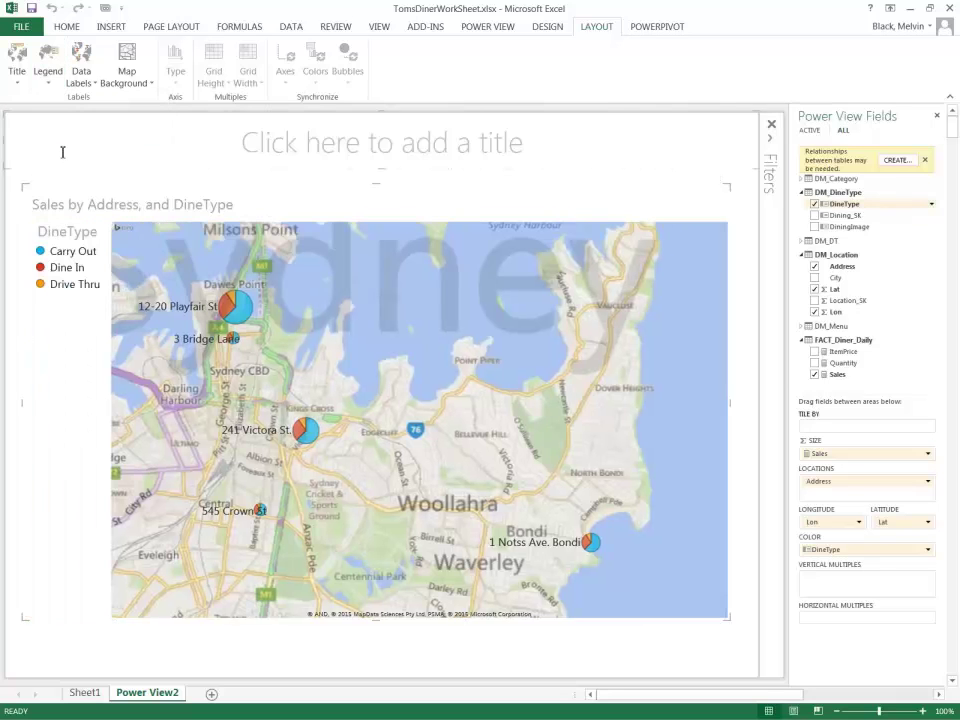
click(52, 90)
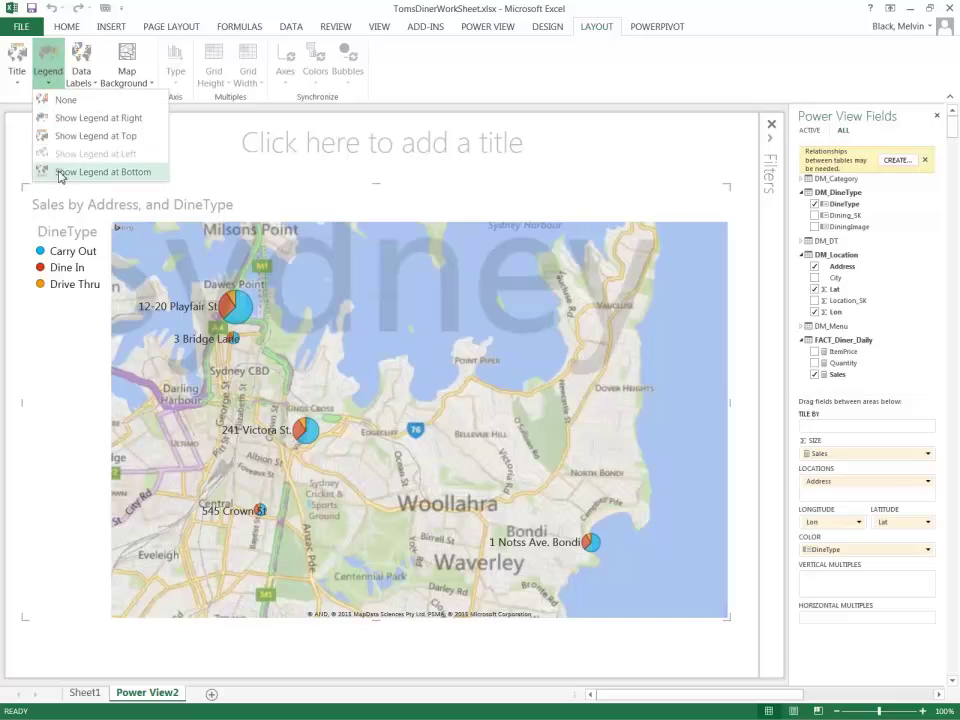
click(60, 171)
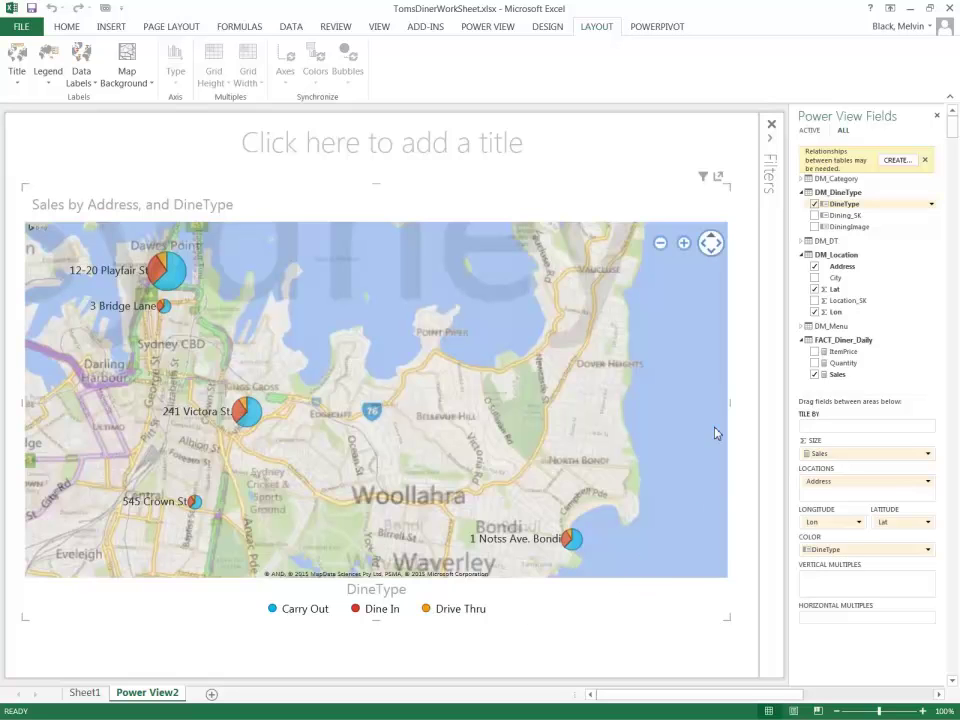
Make the sales map much narrower and slightly taller, and expand the Filters area of the report.
drag(736, 401, 335, 401)
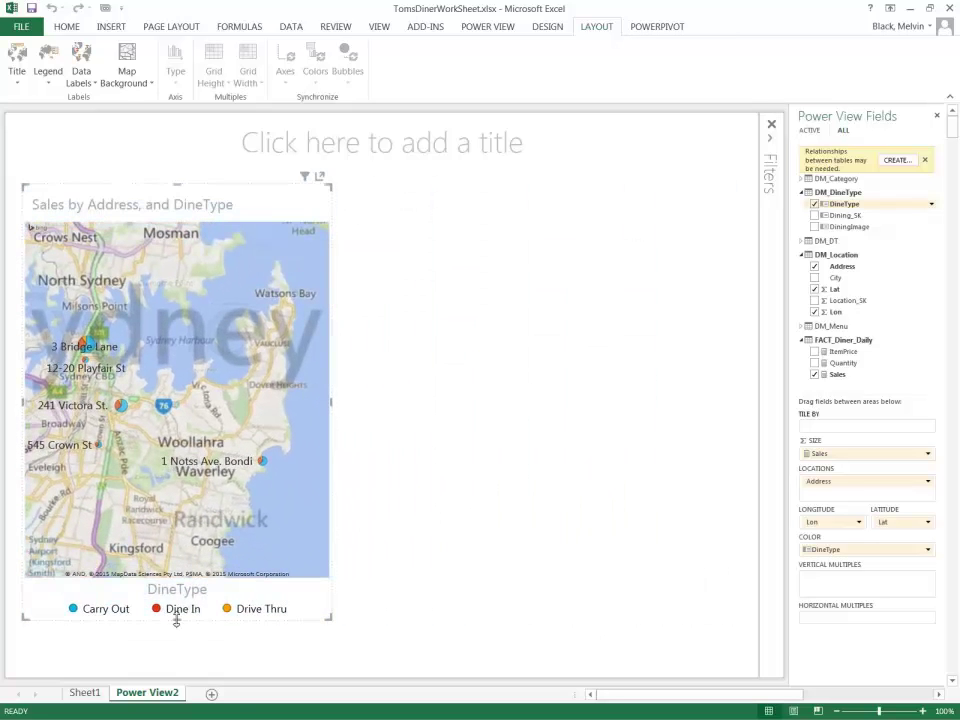
drag(176, 619, 175, 663)
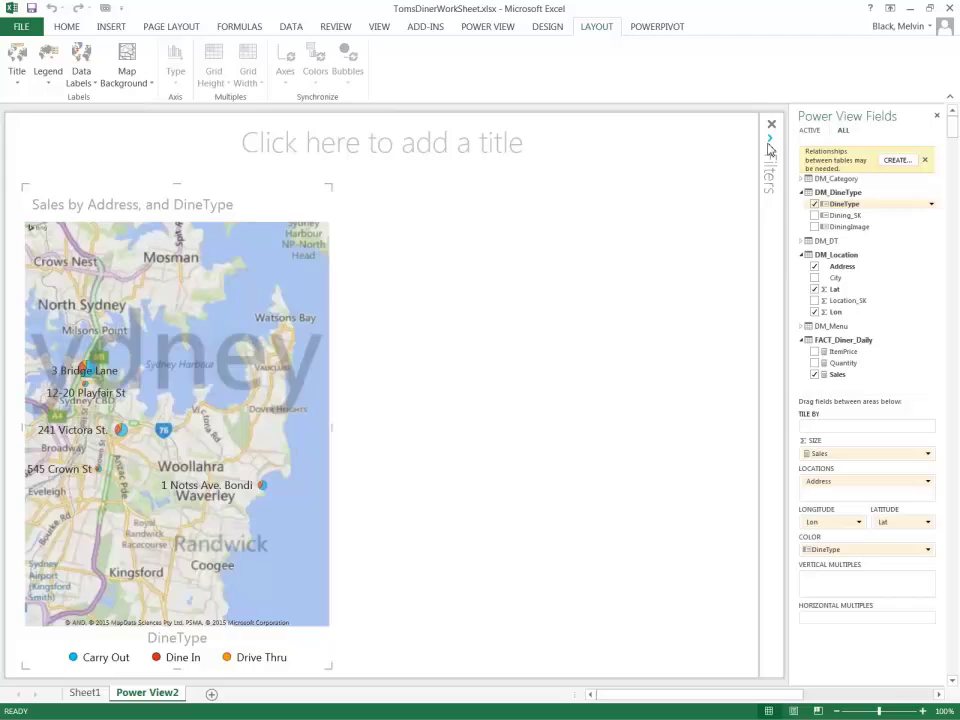
click(770, 137)
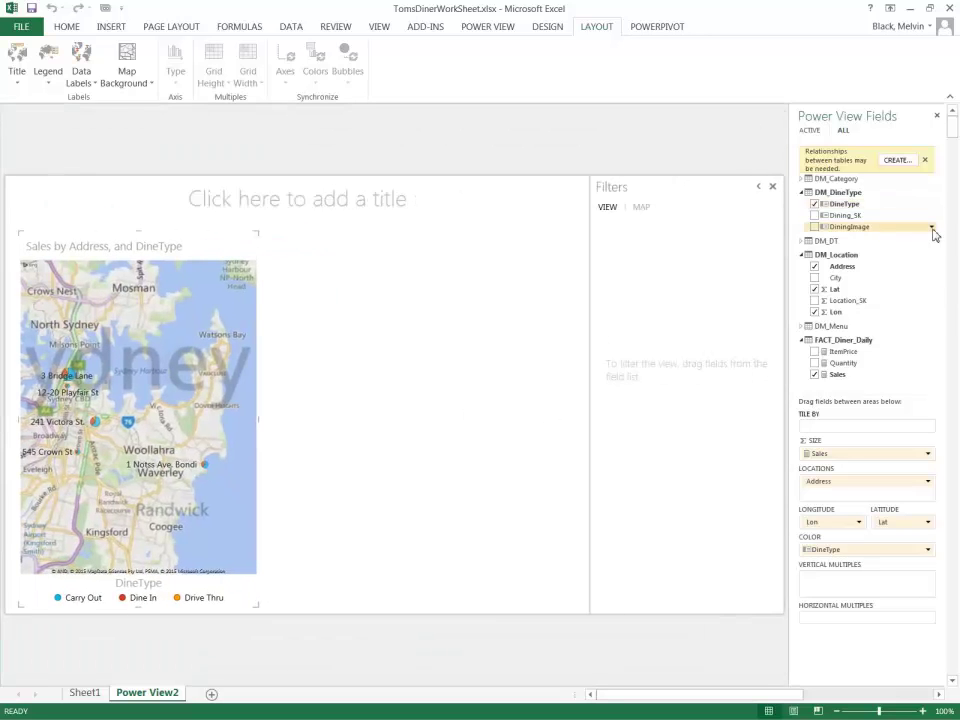
Try splitting the map into vertical multiples by Category from DM_Category, widen the map block, and remove the field again.
click(804, 179)
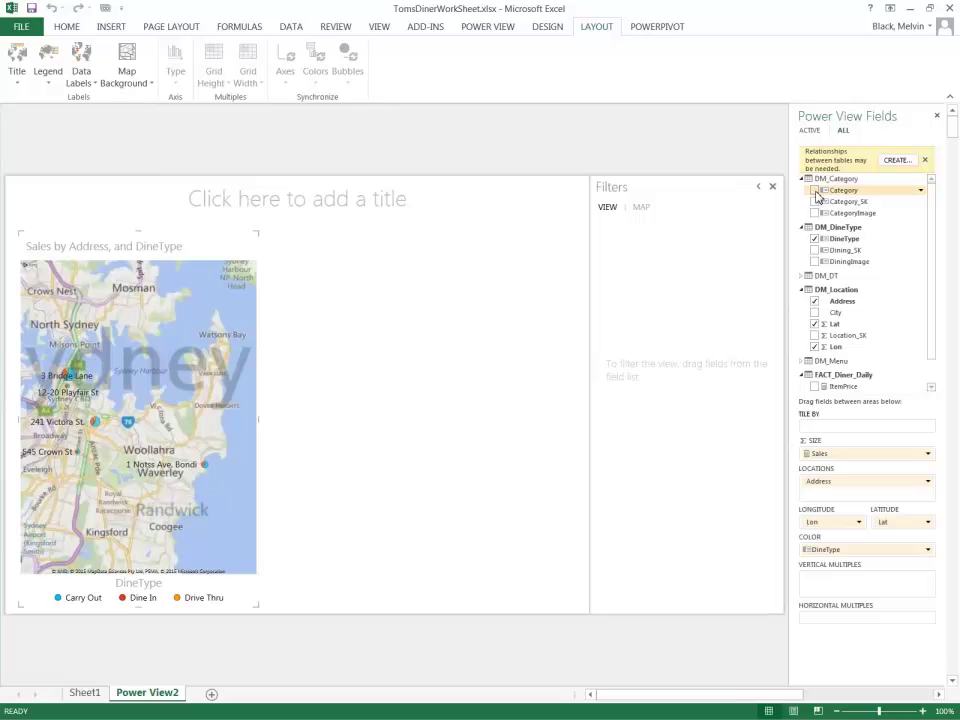
click(815, 191)
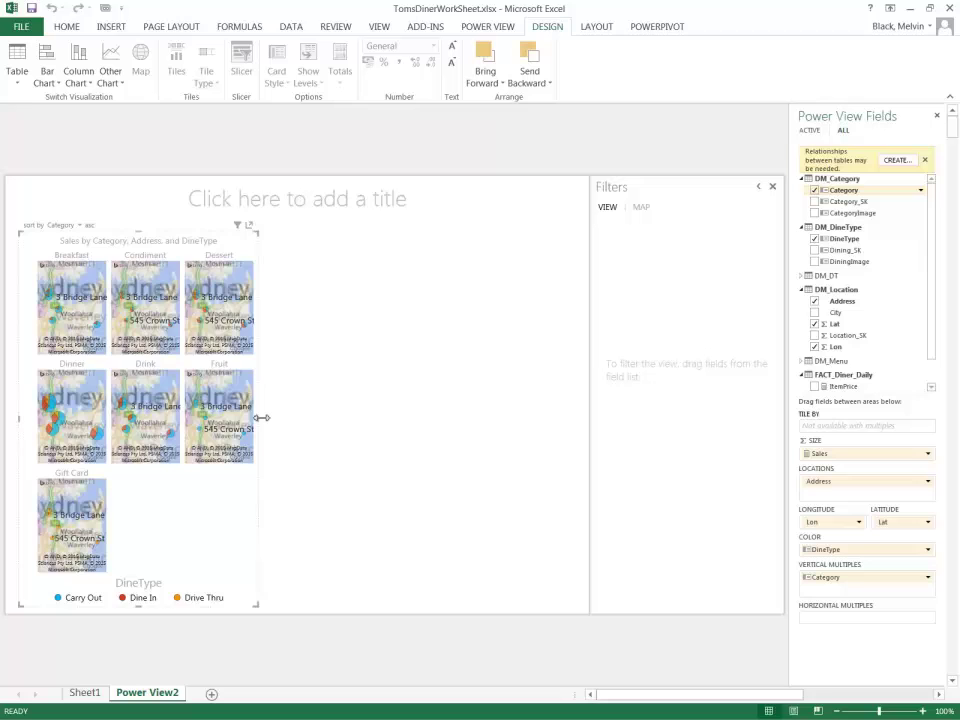
drag(261, 418, 514, 421)
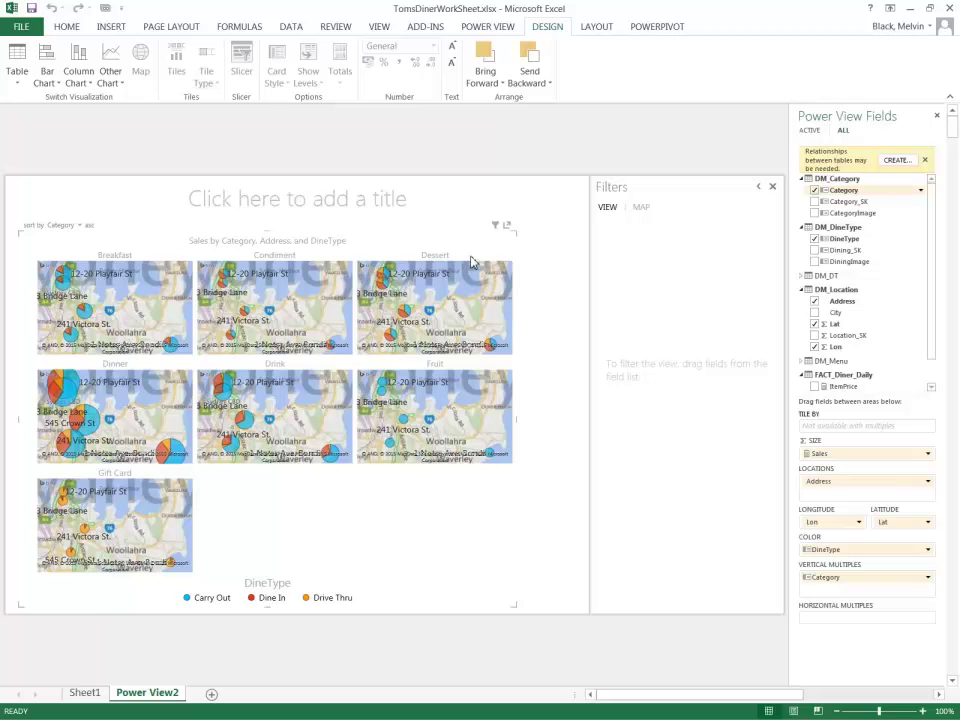
click(814, 190)
Add Category as a view filter, try Breakfast, Condiment and Dinner one at a time, and leave only Drink selected.
drag(826, 190, 664, 264)
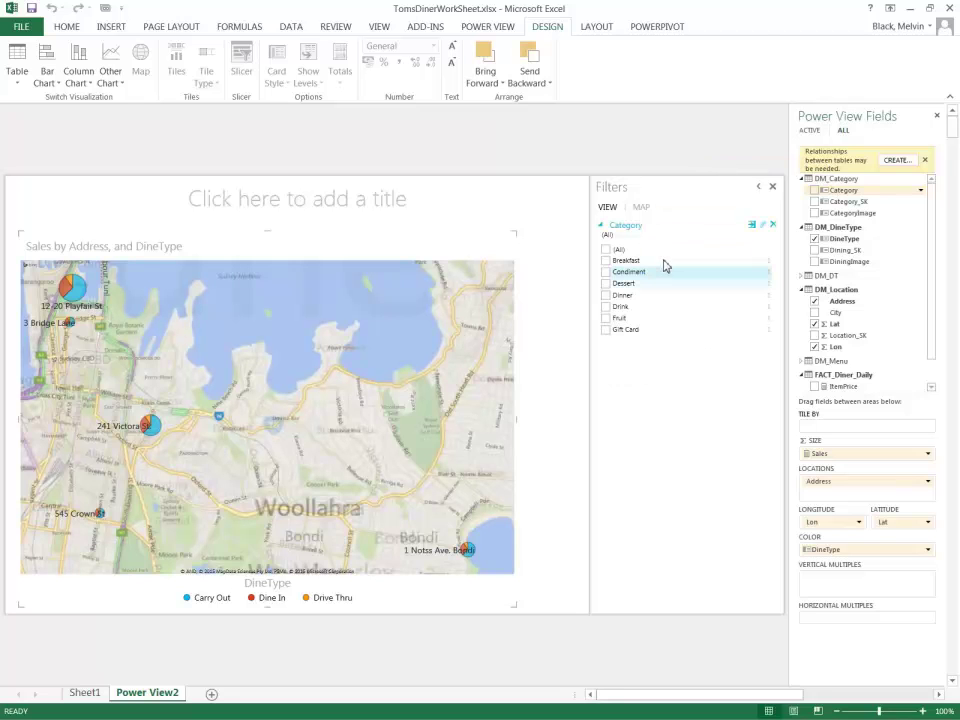
click(605, 261)
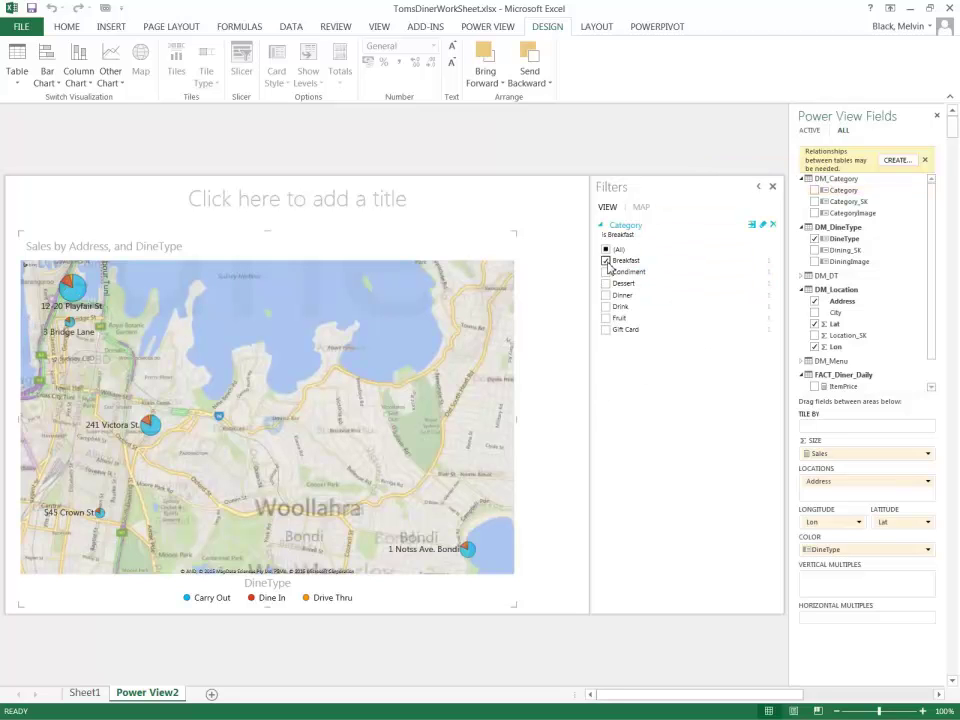
click(605, 261)
click(605, 272)
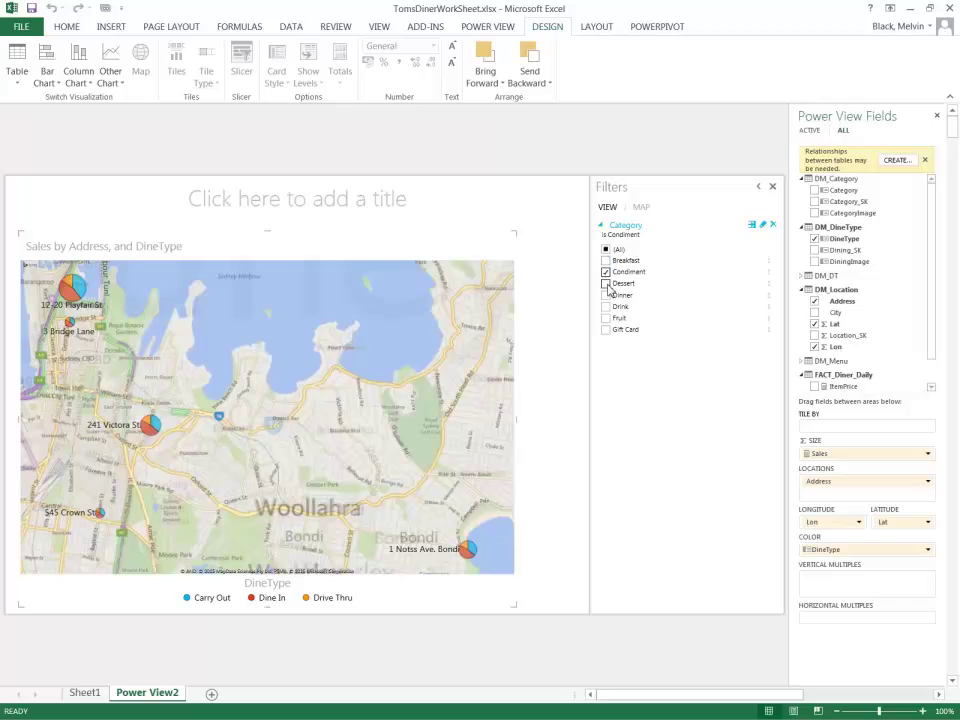
click(605, 272)
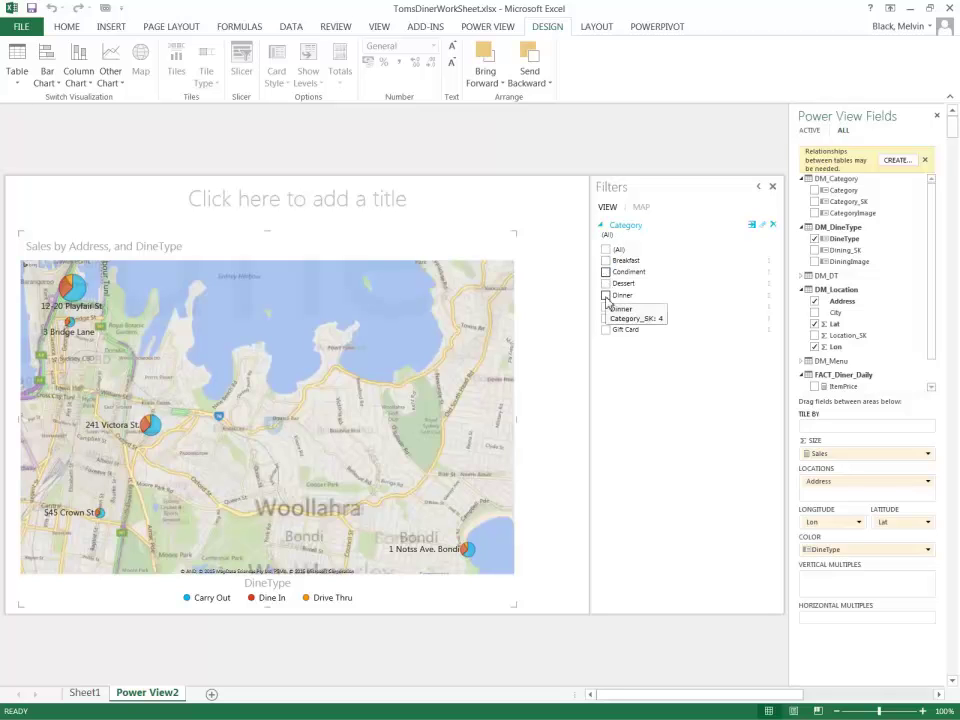
click(605, 296)
click(605, 296)
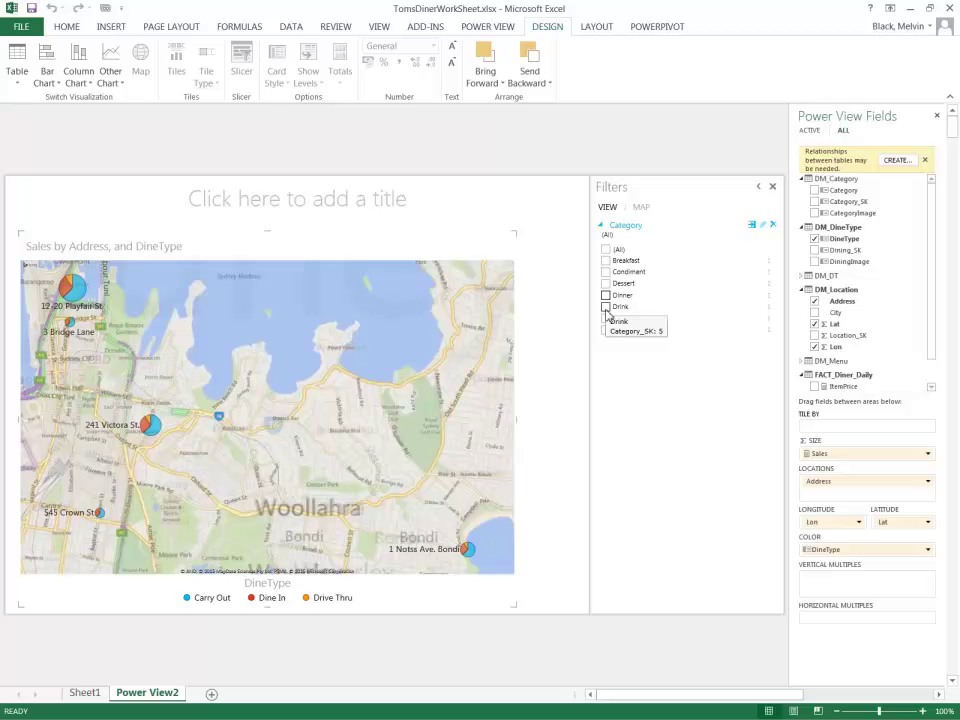
click(605, 307)
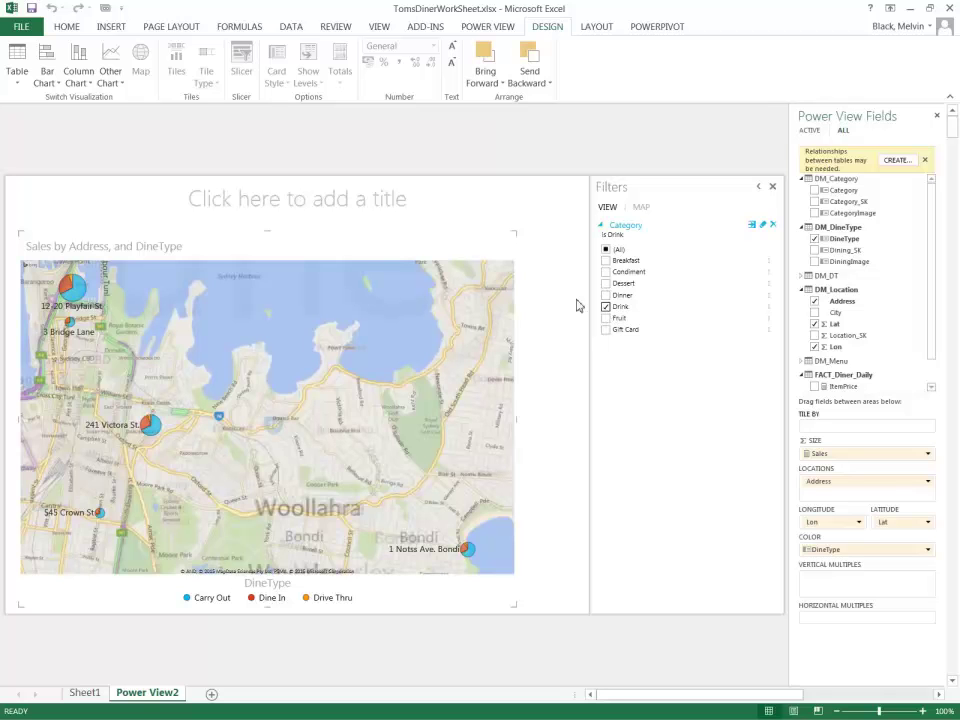
Use DineType for vertical multiples instead of bubble colour, and resize the map block to be wider and shorter.
drag(515, 418, 381, 412)
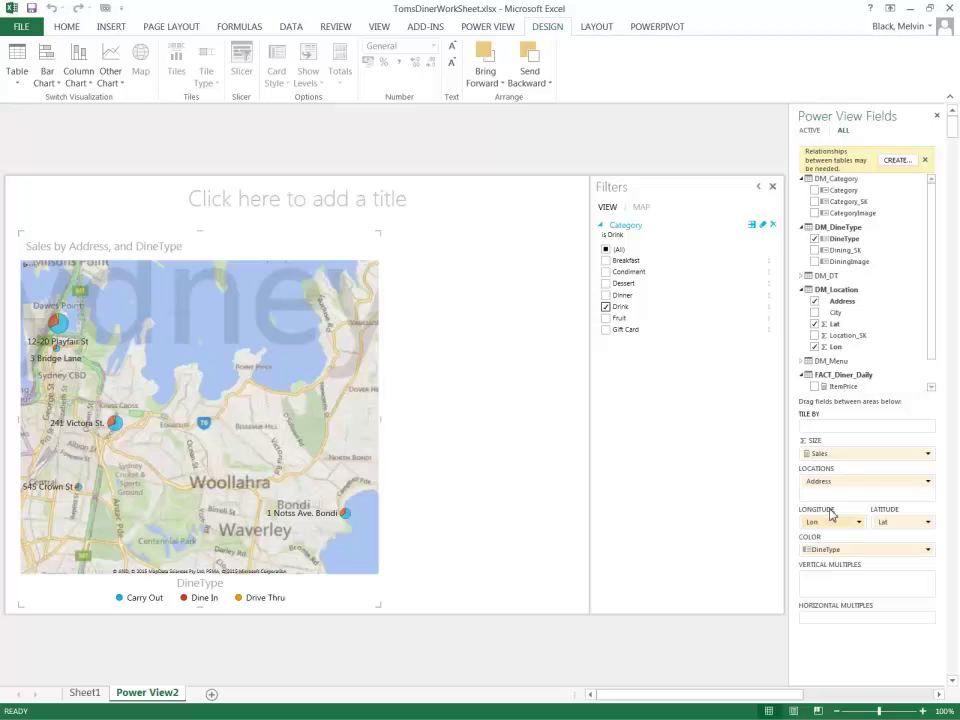
drag(836, 551, 834, 589)
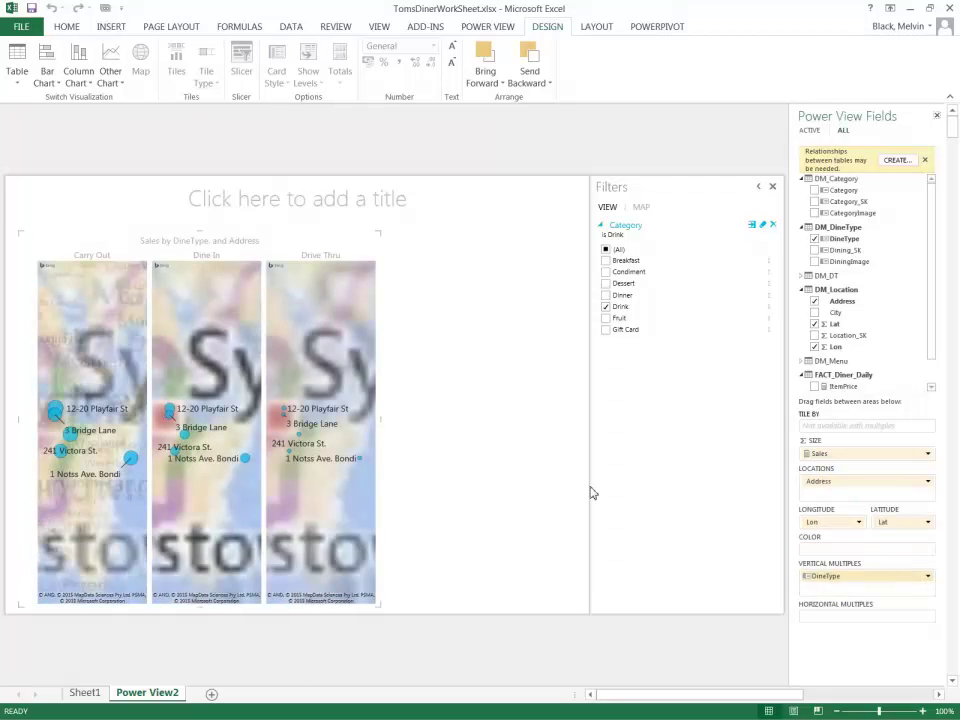
drag(378, 424, 561, 422)
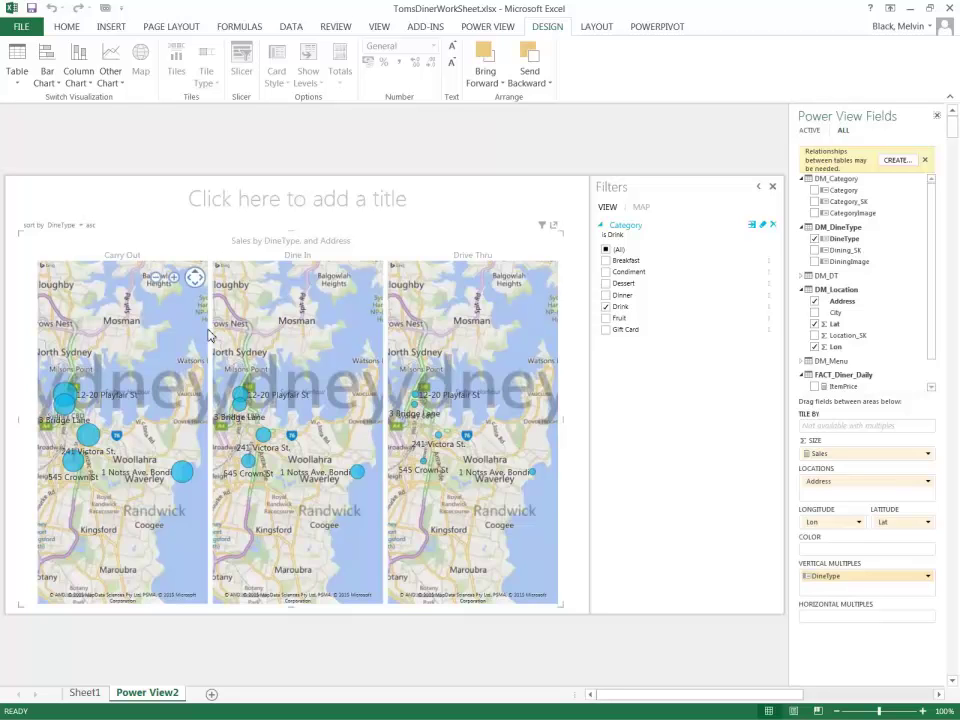
drag(291, 604, 317, 474)
Zoom the Dine In map in and back out, zoom into the Drive Thru map independently, and deselect the map block.
scroll(303, 392, up, 3)
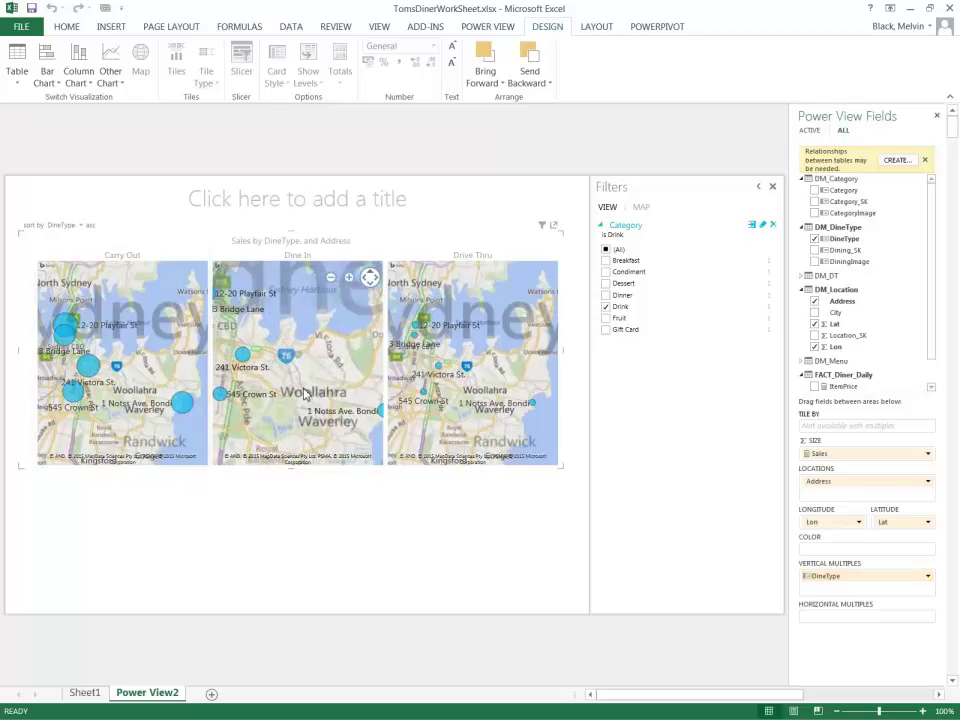
scroll(302, 396, down, 3)
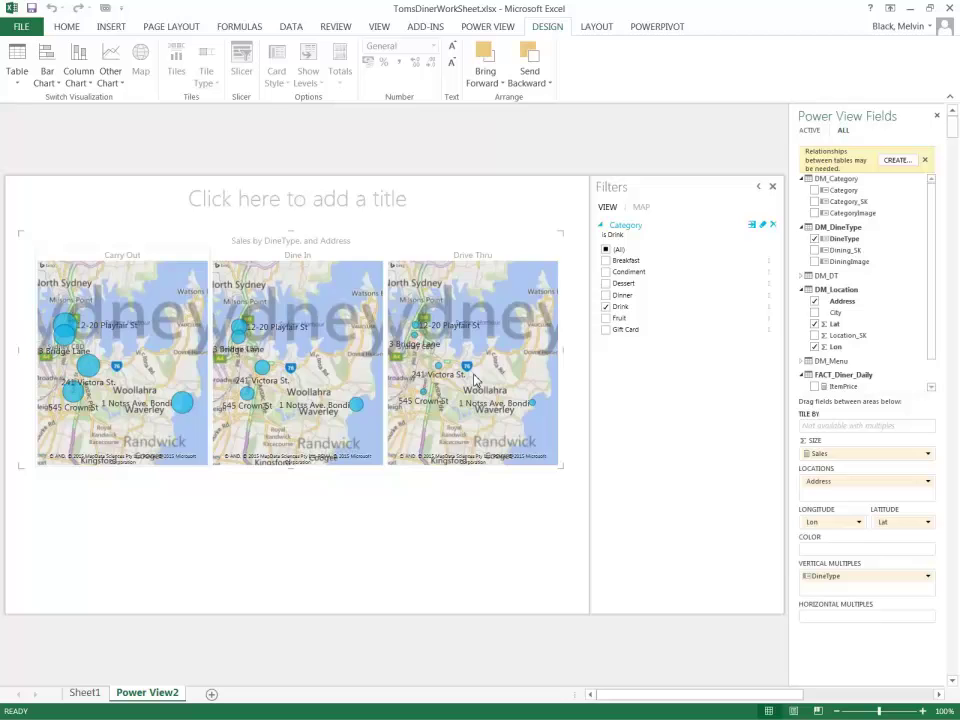
scroll(476, 386, up, 4)
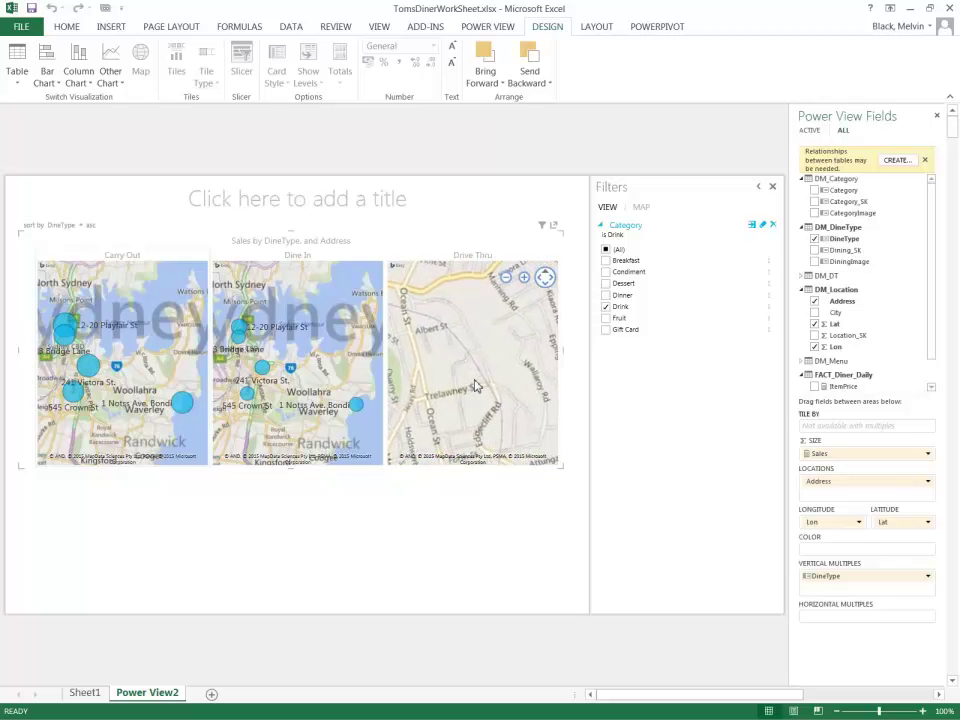
click(295, 517)
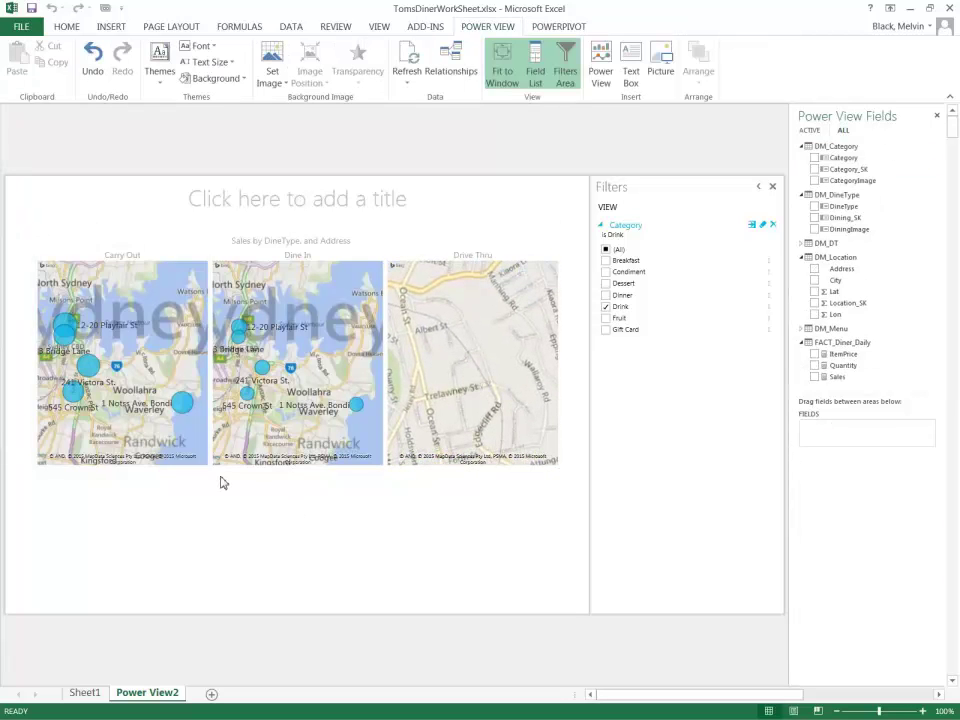